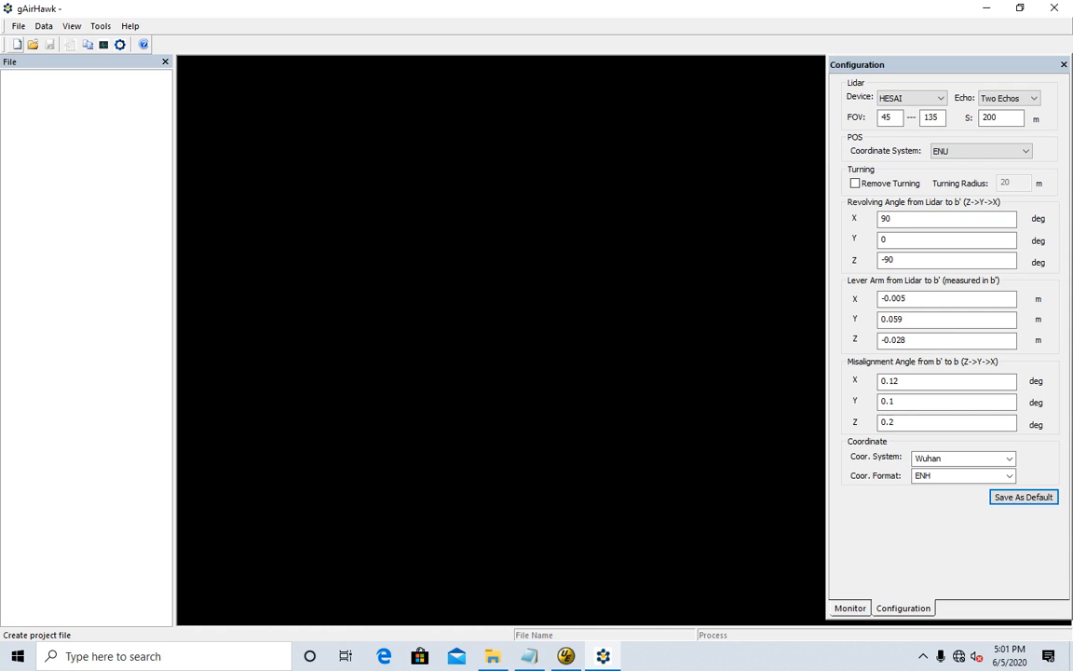
# Step: Create a new lidar project named test in the lidar folder of 20200408GS100(raw data)
pyautogui.click(17, 44)
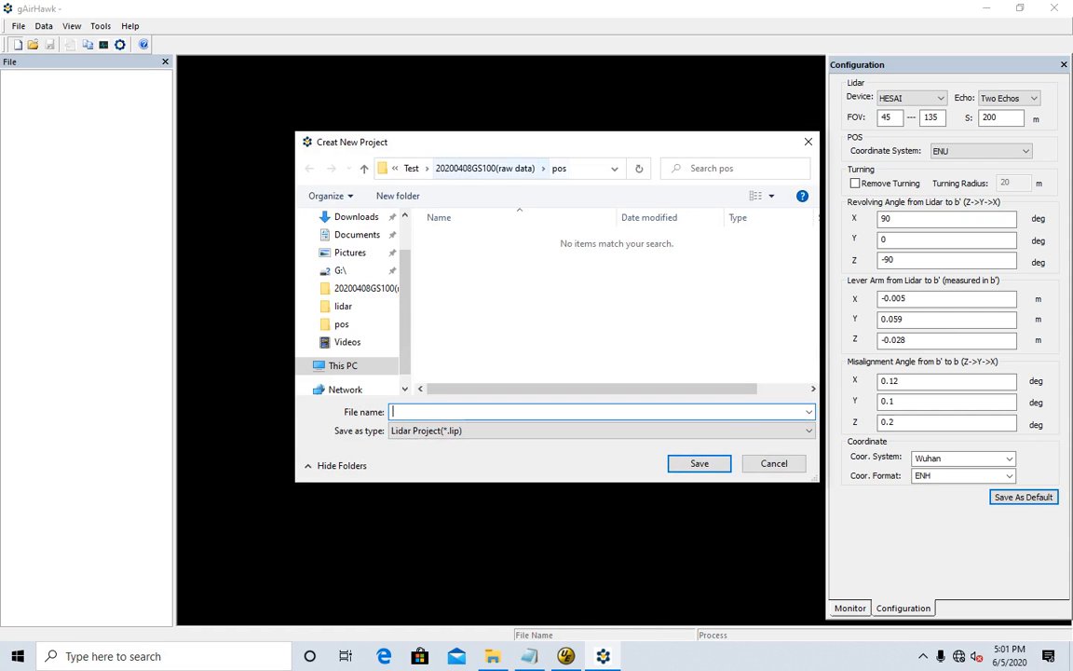
pyautogui.click(486, 168)
pyautogui.click(452, 240)
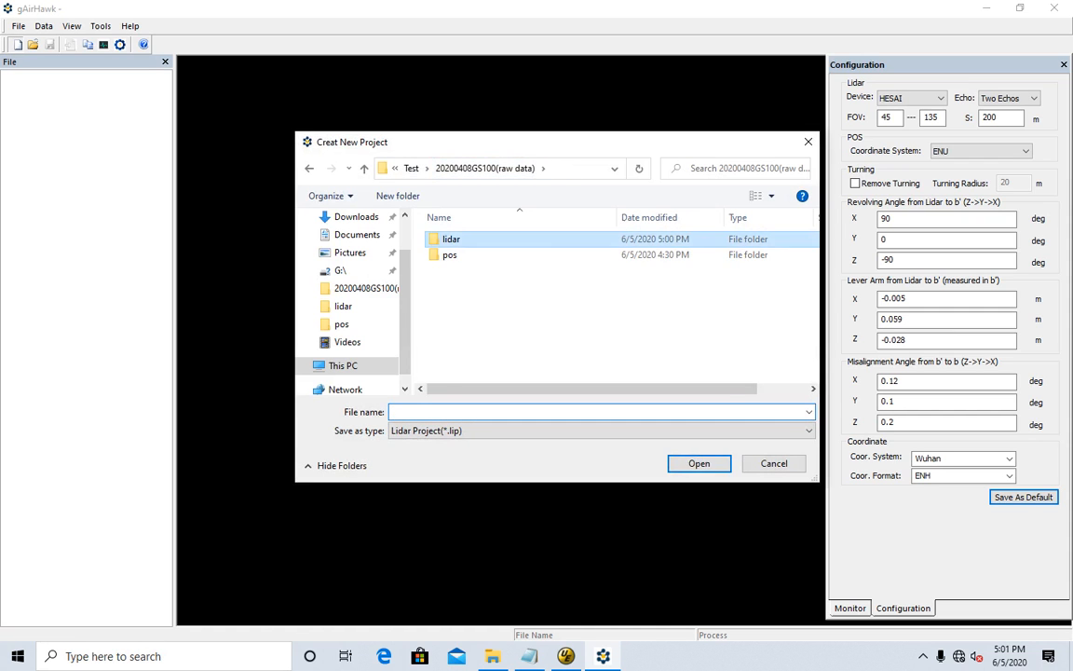
pyautogui.press('Return')
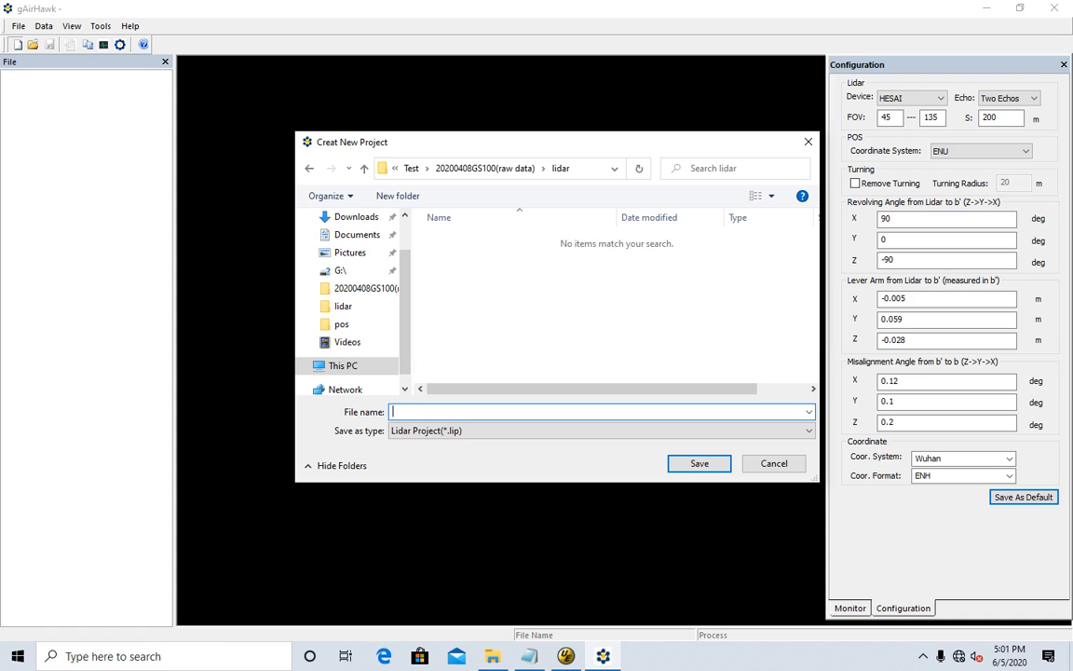
pyautogui.write('test')
pyautogui.press('Return')
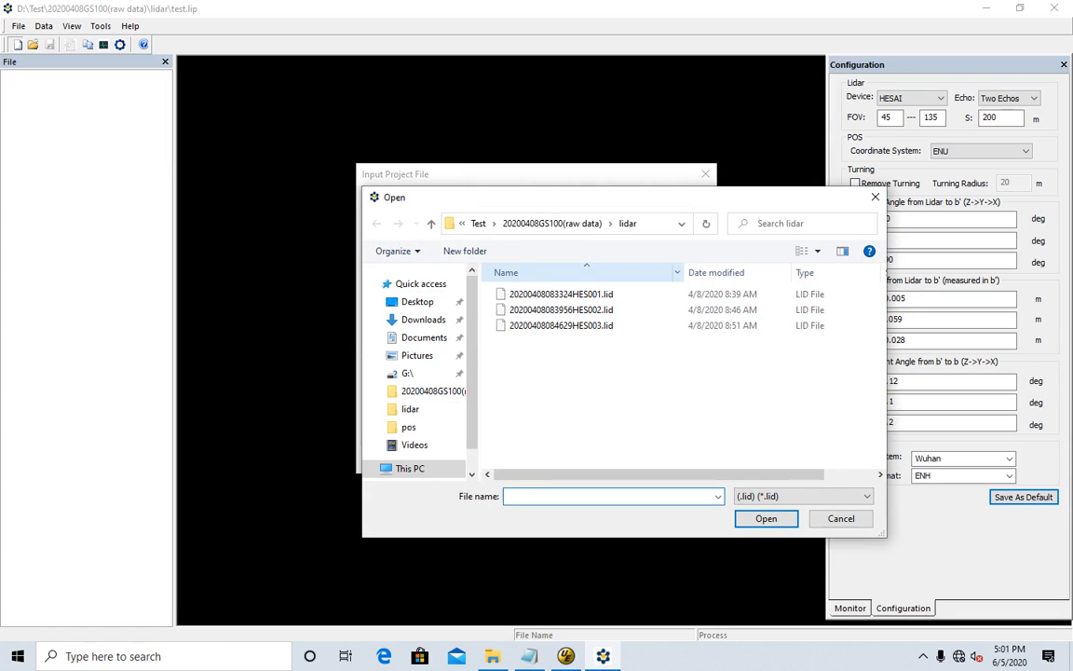
# Step: Add the three HES .lid files as the project's lidar files and ins.txt from the pos folder as its POS file
pyautogui.moveTo(634, 359); pyautogui.dragTo(601, 287)
pyautogui.click(766, 519)
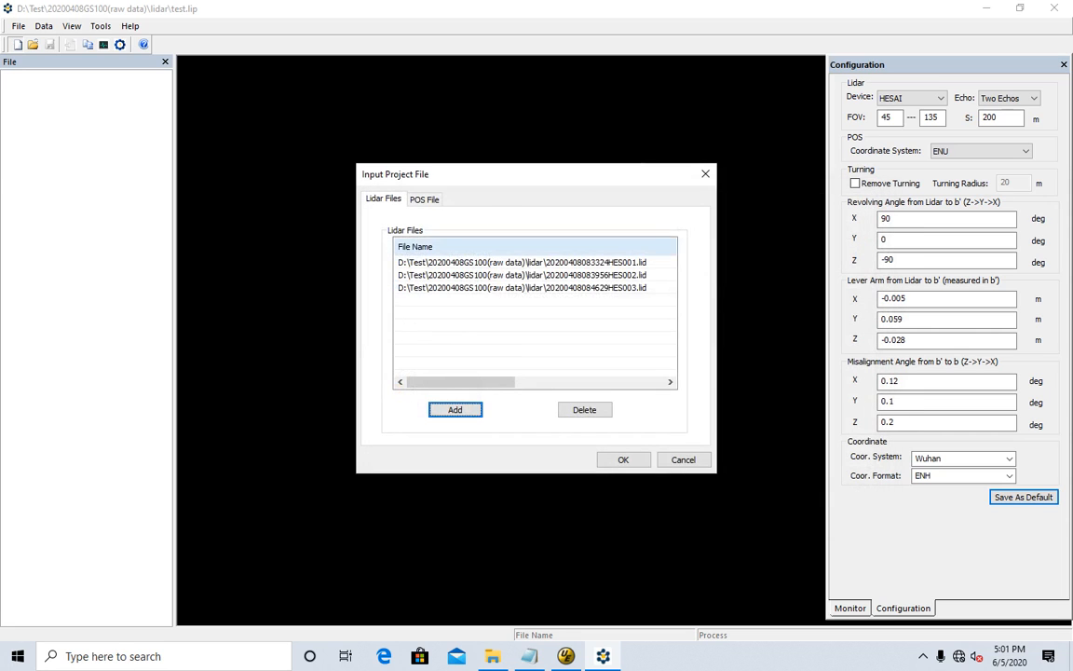
pyautogui.click(425, 198)
pyautogui.click(669, 262)
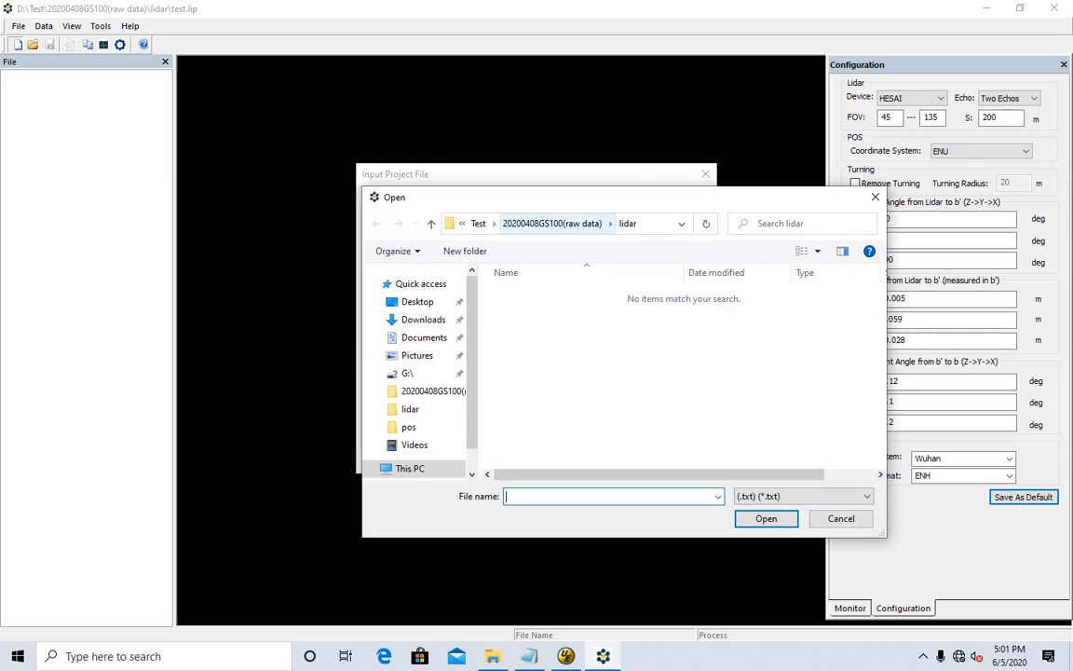
pyautogui.click(551, 223)
pyautogui.doubleClick(517, 309)
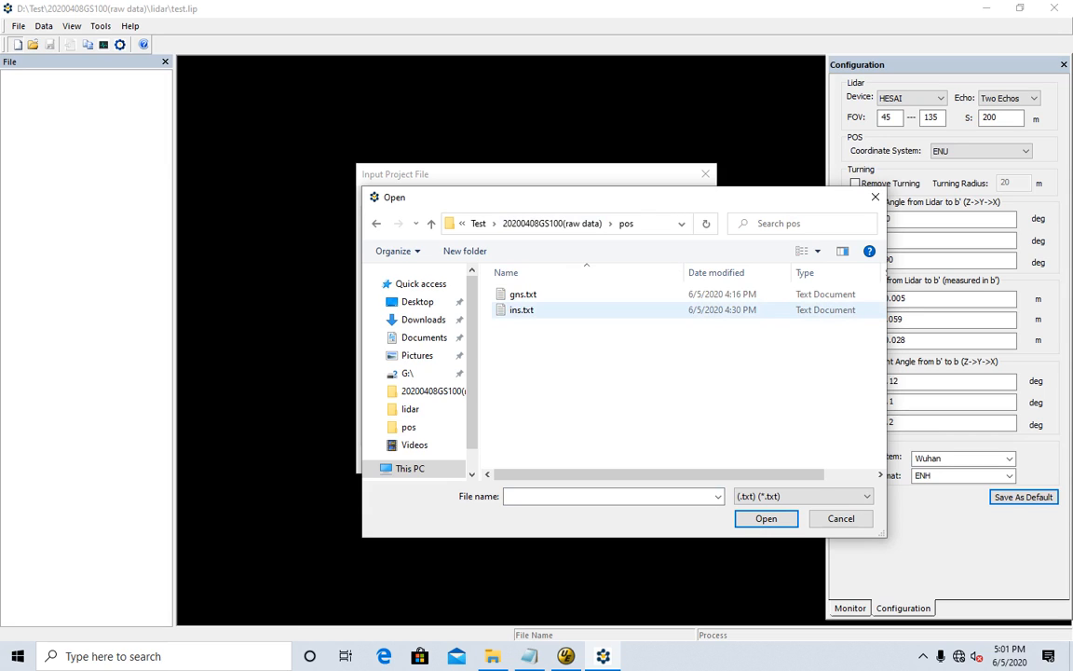
pyautogui.click(521, 311)
pyautogui.click(766, 519)
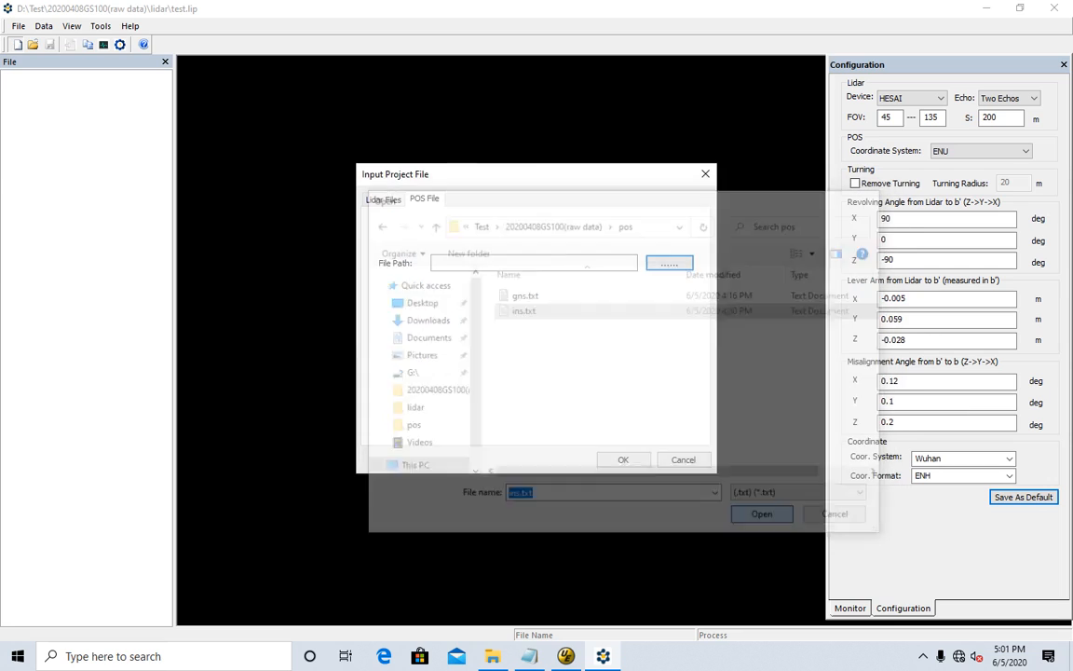
pyautogui.click(624, 459)
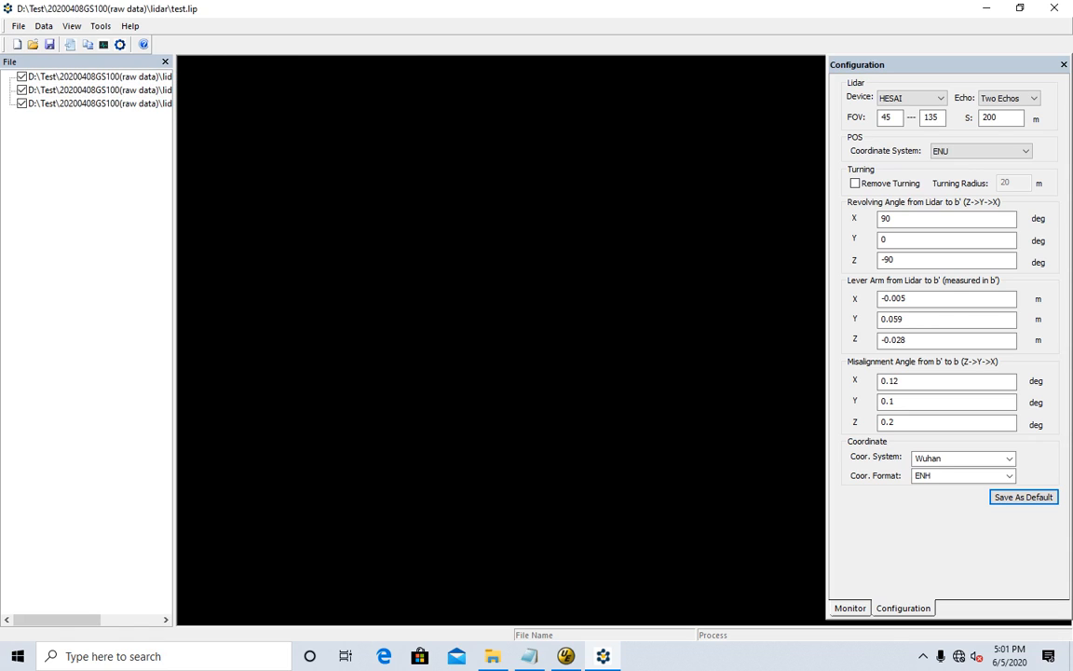
pyautogui.moveTo(174, 335)
pyautogui.mouseDown()
pyautogui.moveTo(412, 335)
pyautogui.moveTo(180, 335)
pyautogui.mouseUp()
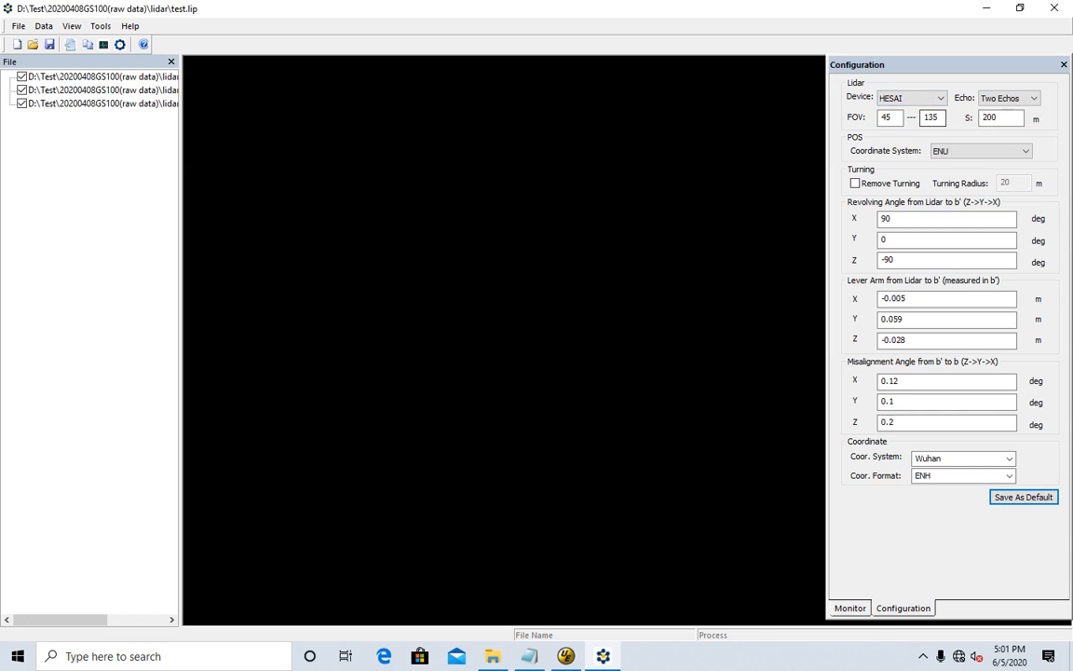
# Step: Review the echo, lidar device and Remove Turning options, keeping the POS coordinate system at ENU and turning removal off
pyautogui.click(1029, 98)
pyautogui.click(1029, 97)
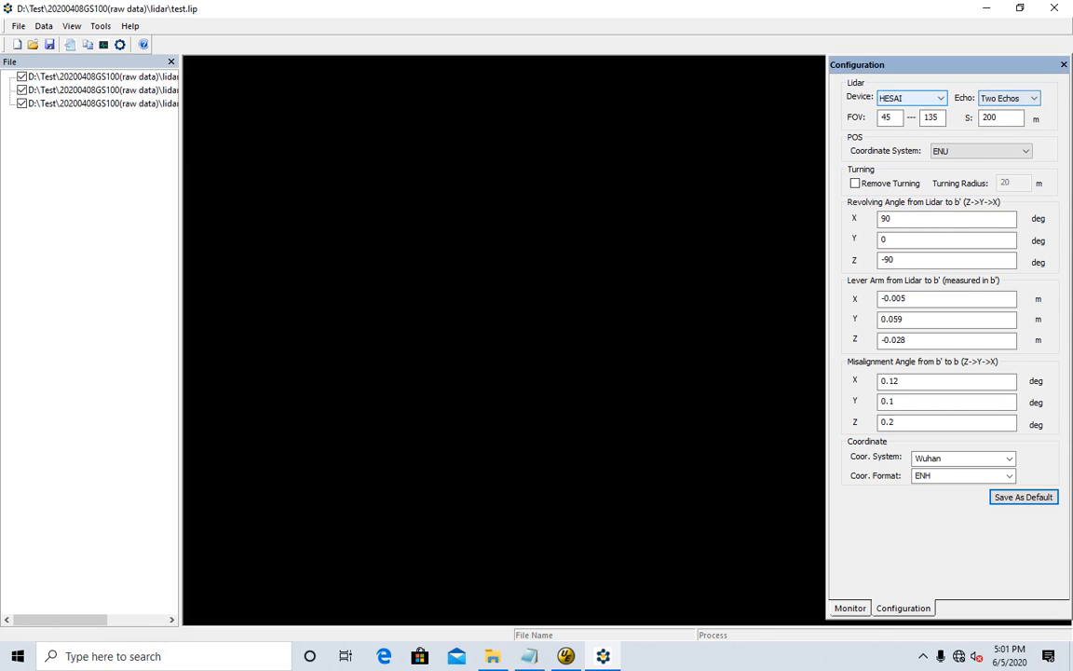
pyautogui.click(940, 97)
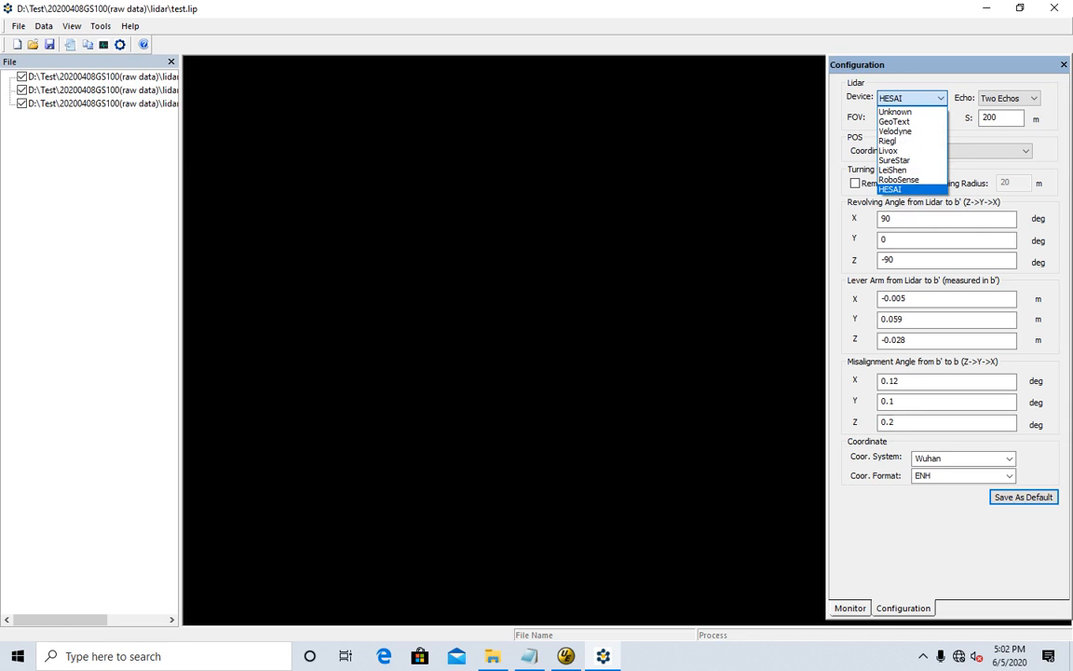
pyautogui.press('Escape')
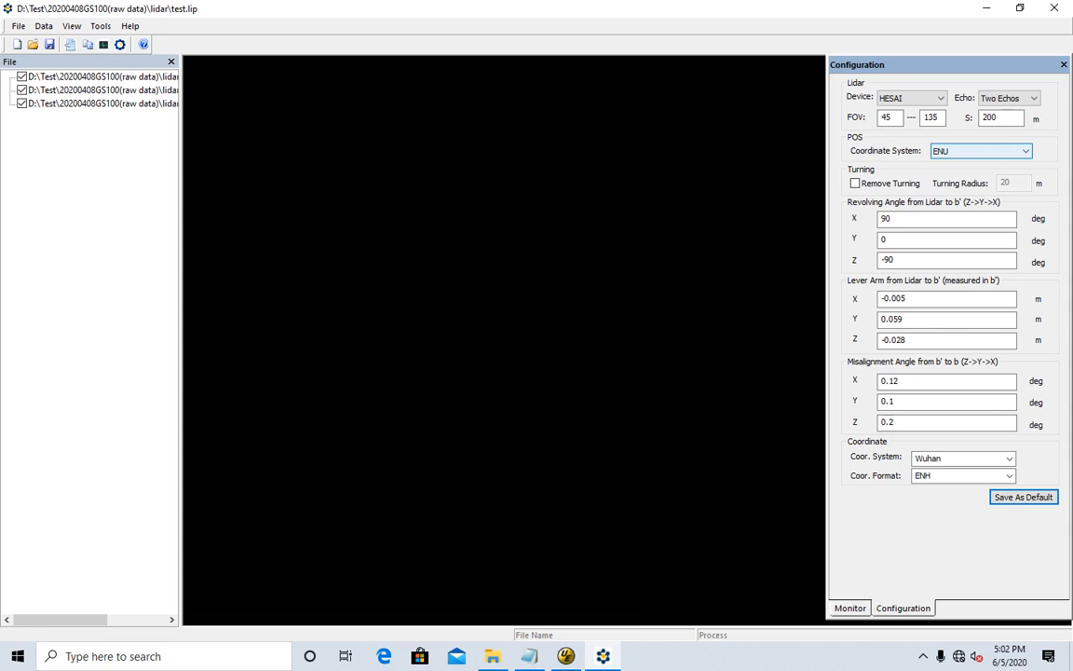
pyautogui.click(981, 151)
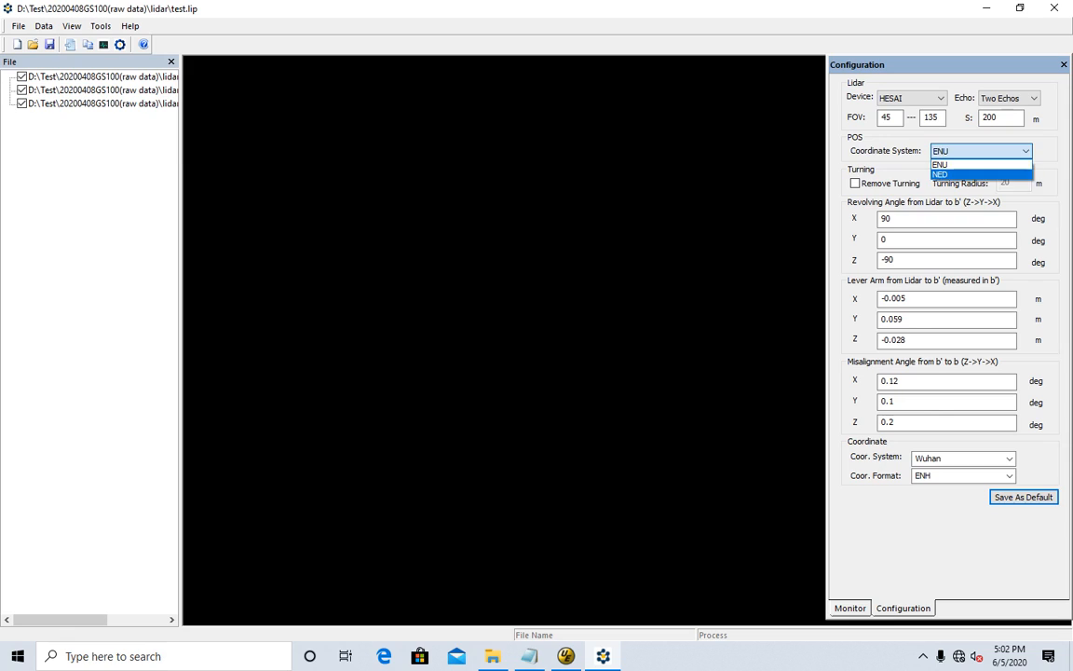
pyautogui.click(969, 165)
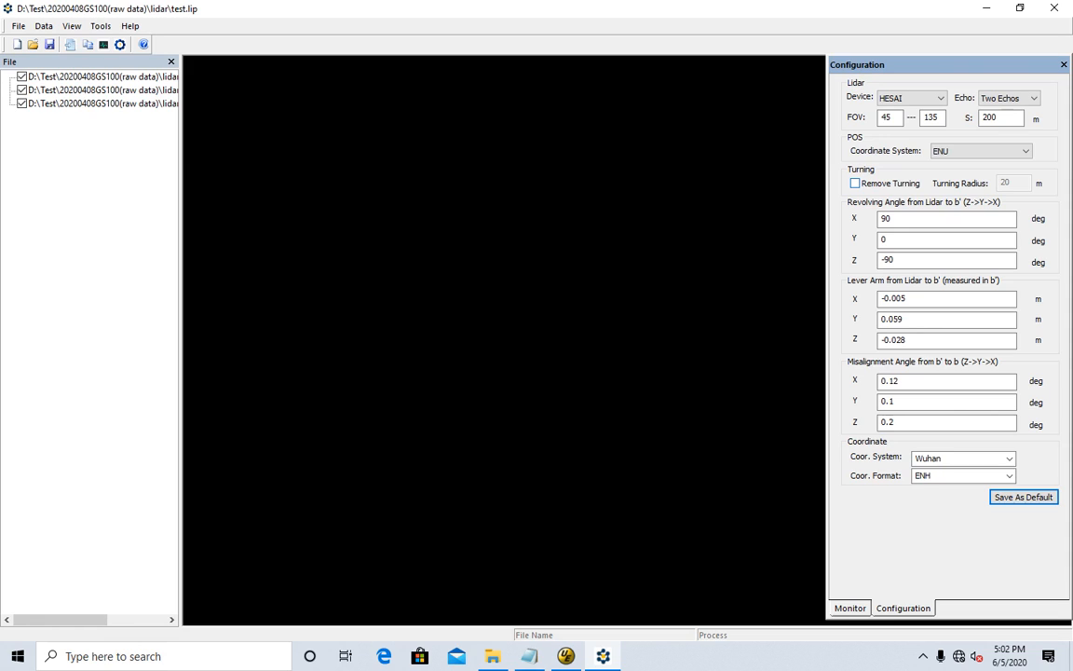
pyautogui.click(855, 183)
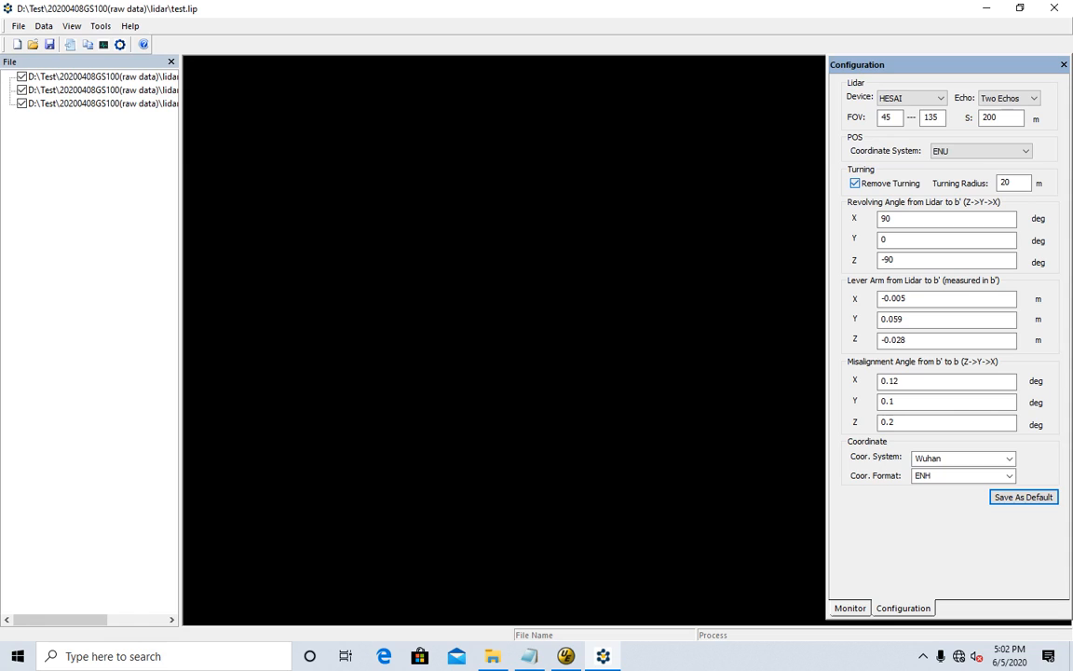
pyautogui.click(855, 184)
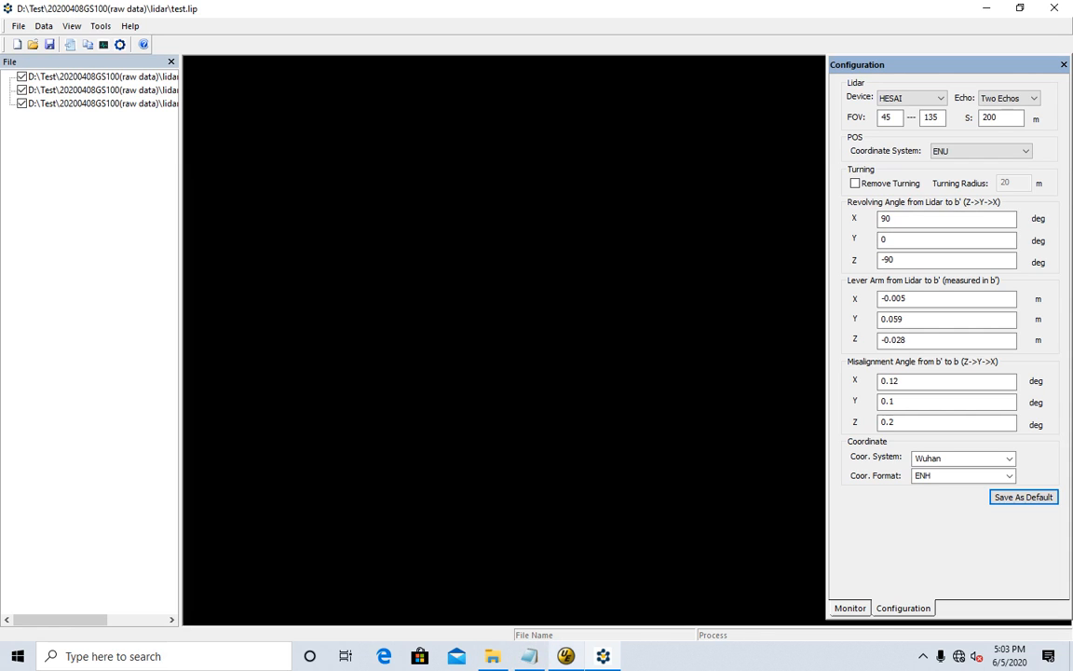
# Step: Switch to flight instruction.txt in Notepad and compare its revolving angle, FOV, offset and calibration values with the lidar configuration
pyautogui.click(529, 656)
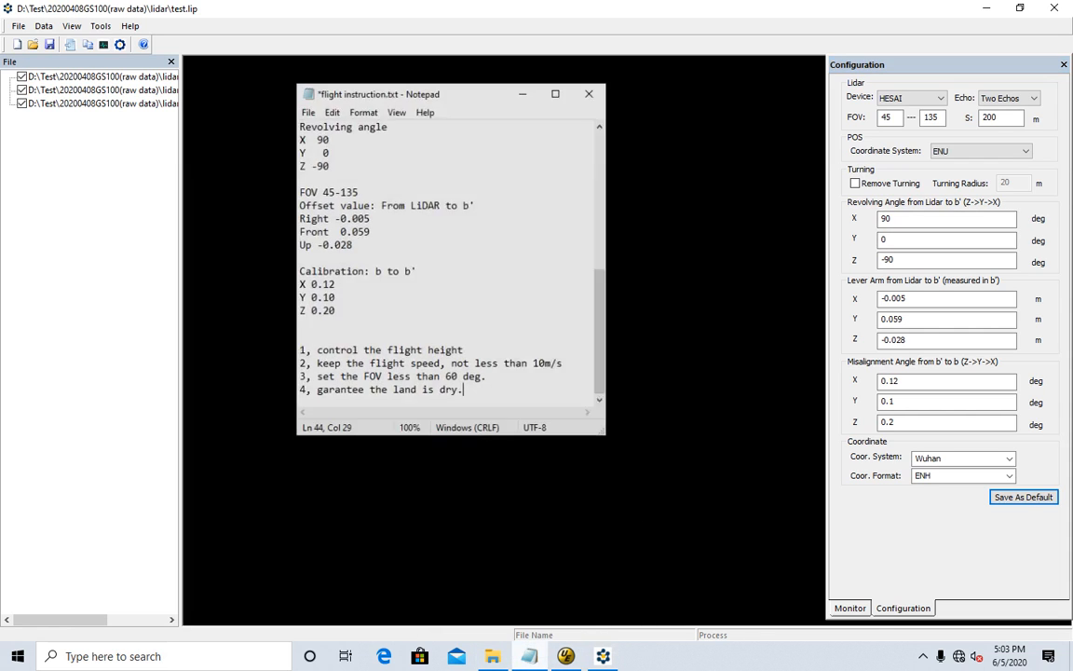
pyautogui.scroll(2, 445, 252)
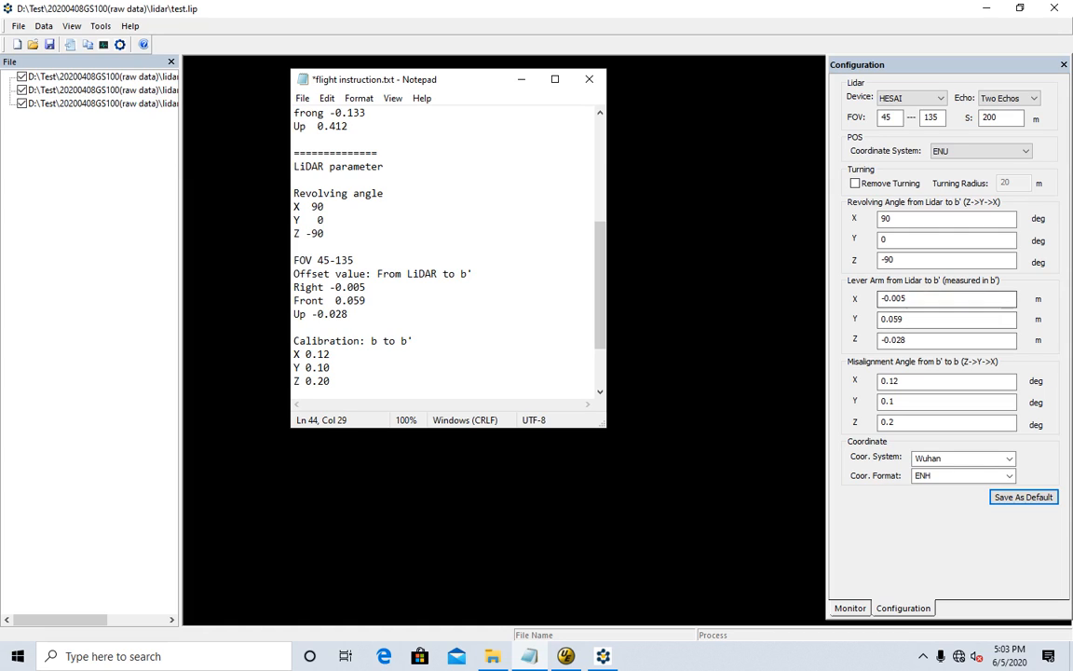
pyautogui.scroll(-1, 443, 251)
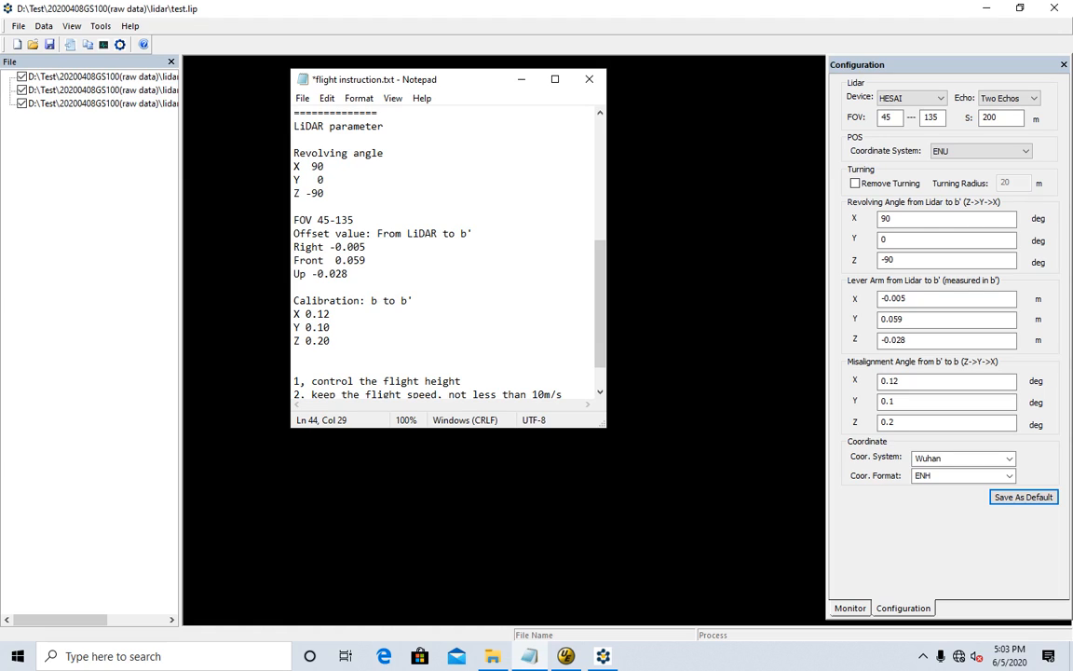
pyautogui.moveTo(332, 341); pyautogui.dragTo(294, 300)
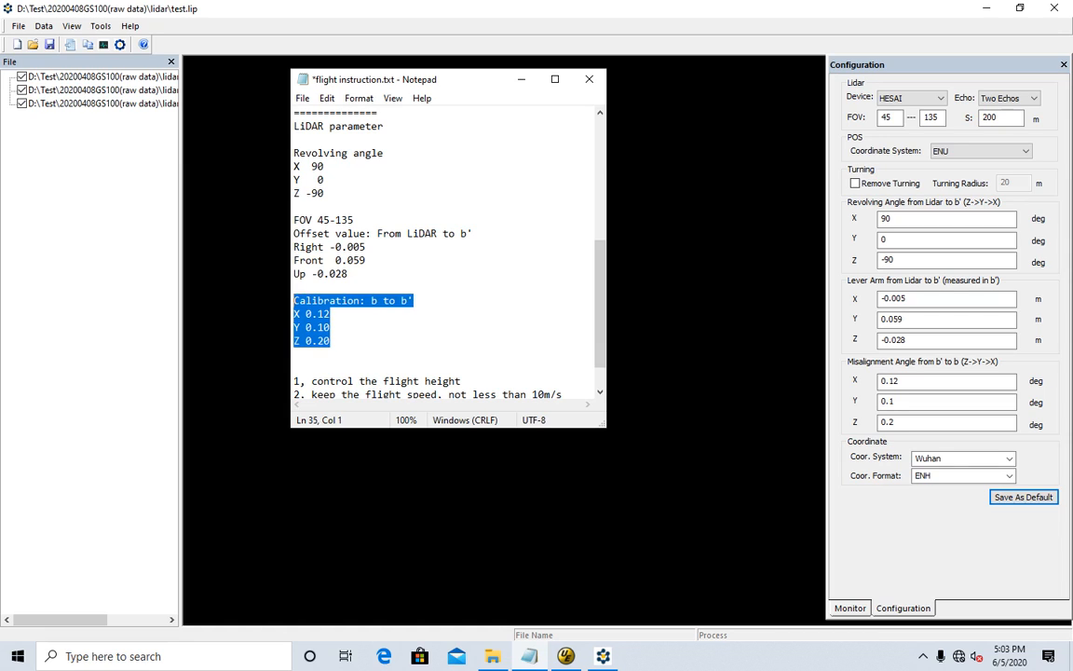
pyautogui.click(331, 341)
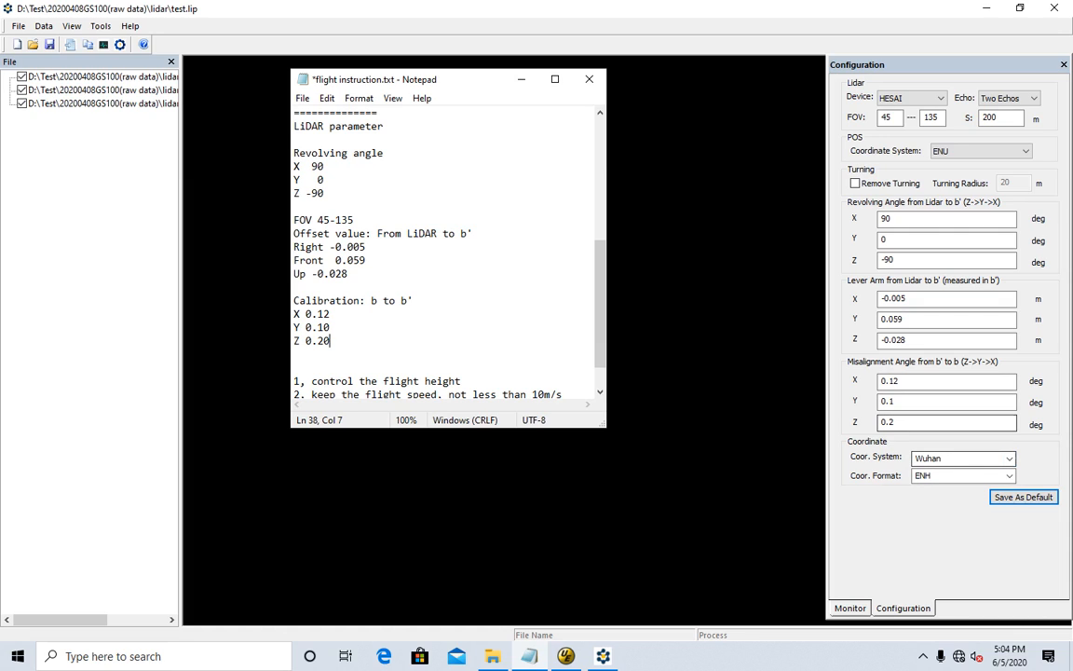
pyautogui.click(522, 80)
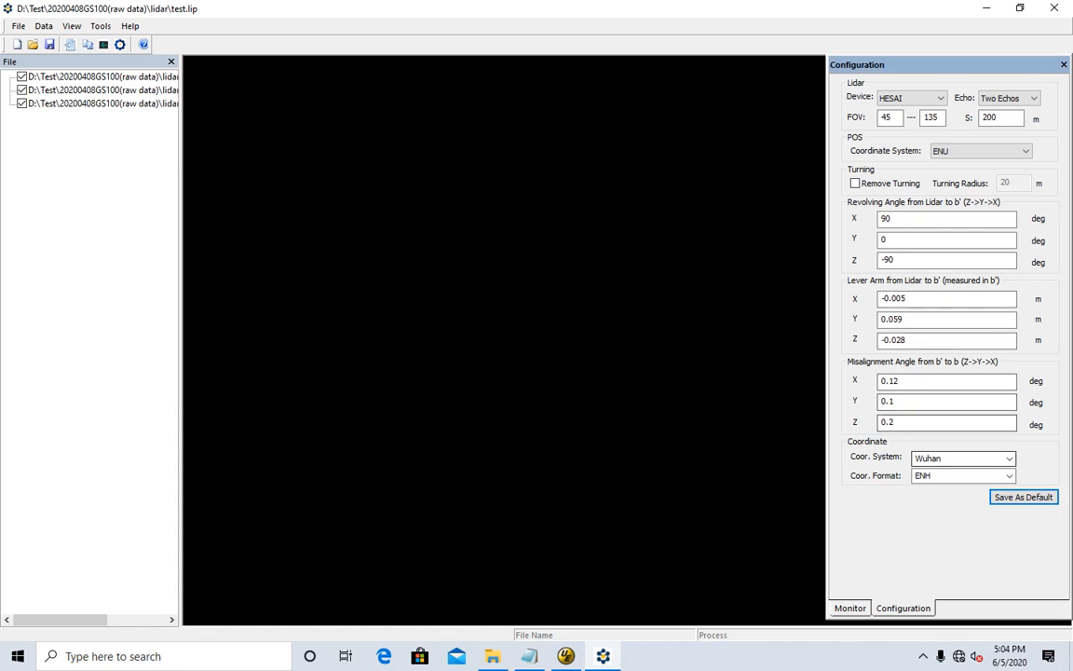
# Step: Select Wuhan as the output coordinate system in the configuration
pyautogui.click(1009, 458)
pyautogui.click(959, 480)
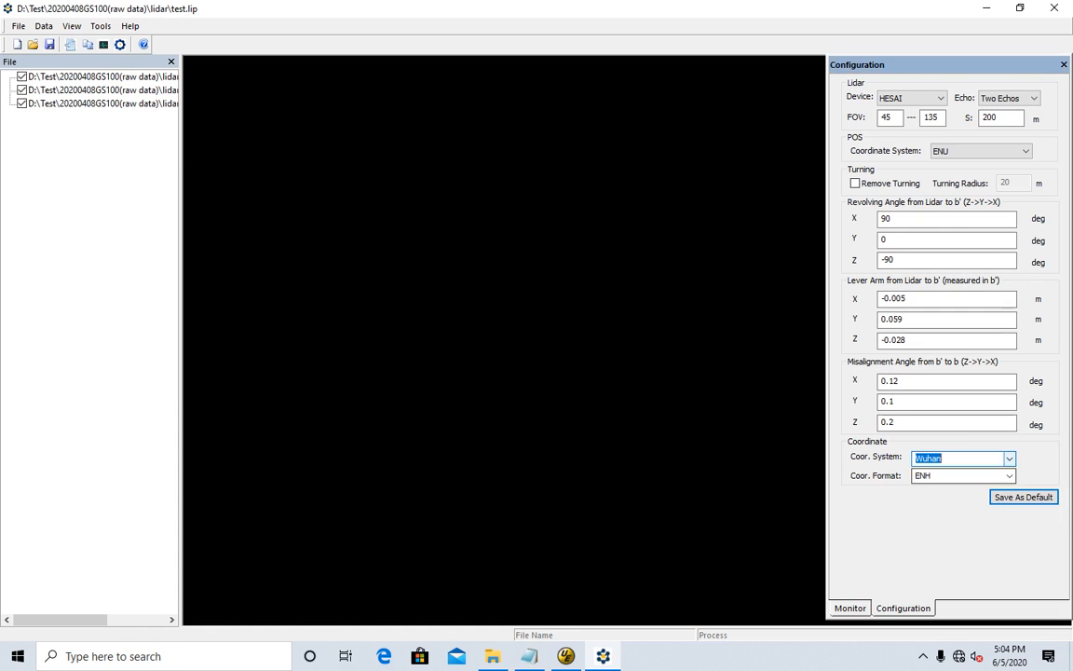
pyautogui.click(964, 458)
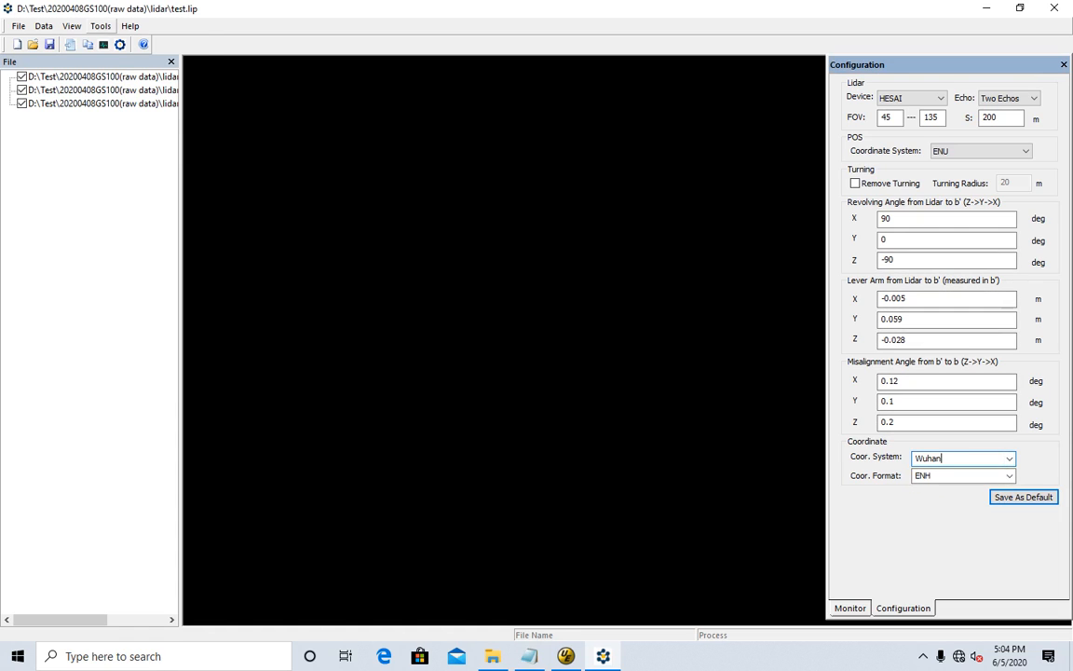
# Step: Load the Wuhan configuration in the coordinate system conversion tool and show its ellipsoid parameters
pyautogui.click(99, 26)
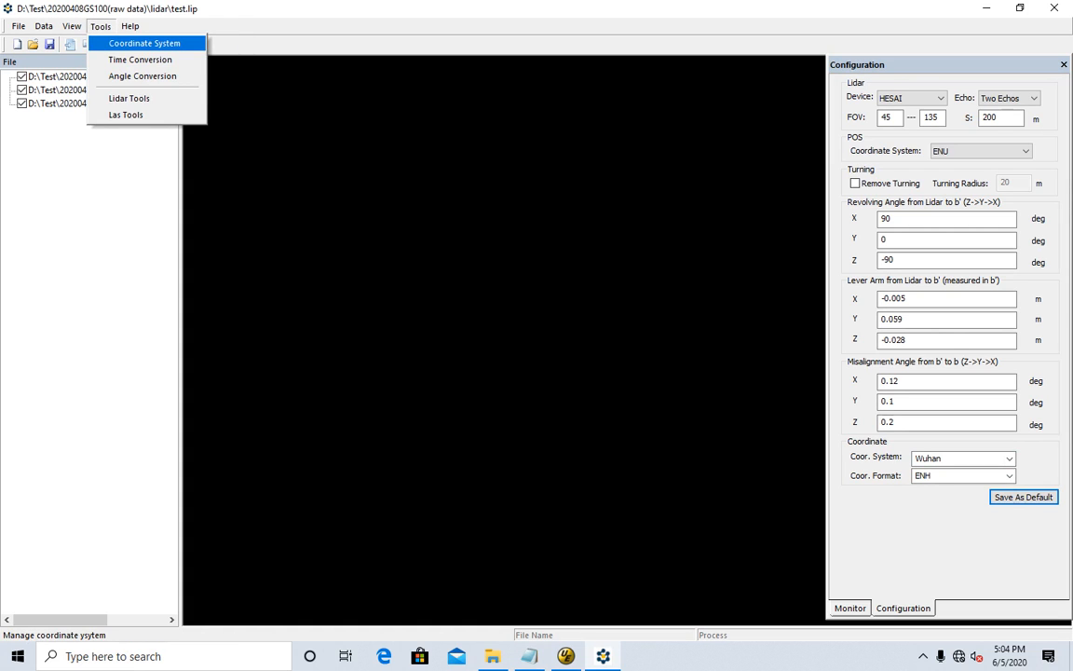
pyautogui.click(144, 43)
pyautogui.click(503, 113)
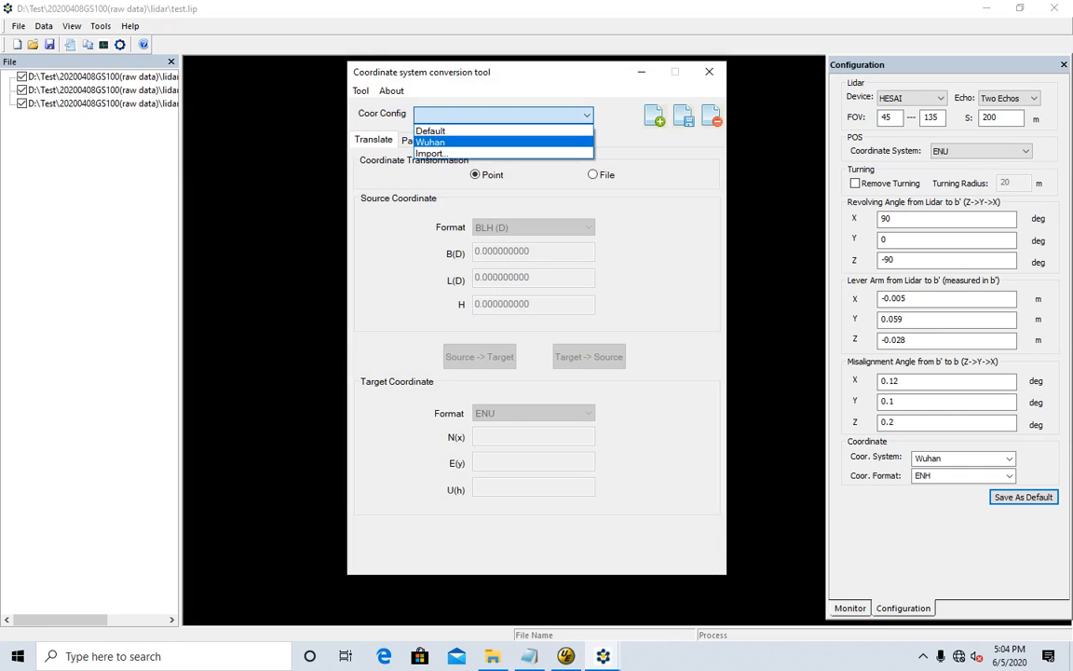
pyautogui.click(466, 143)
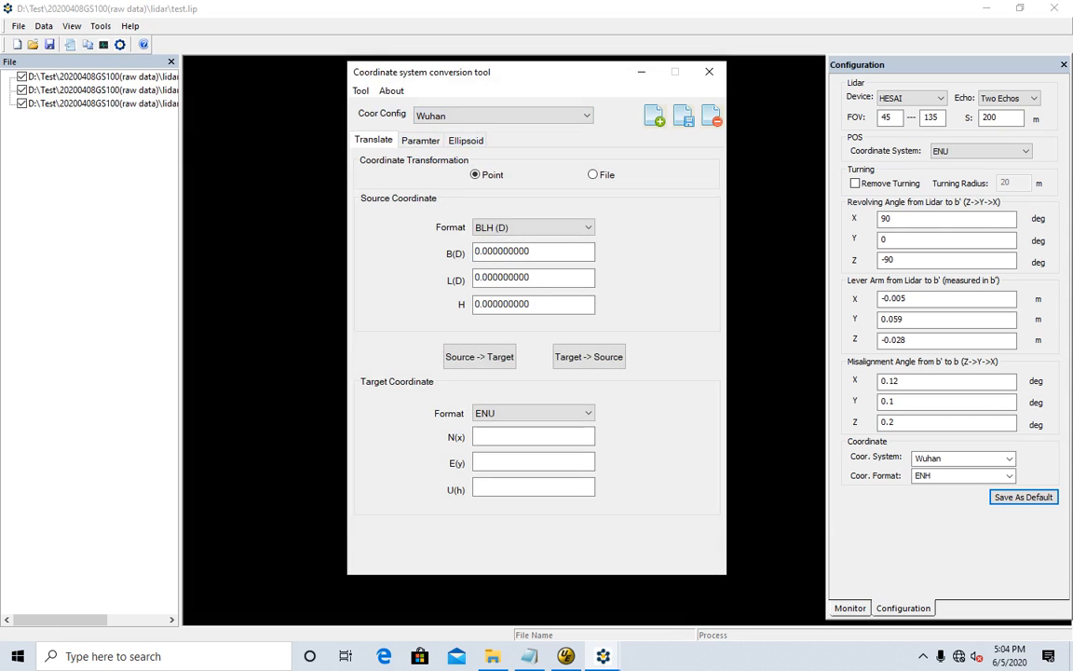
pyautogui.click(466, 140)
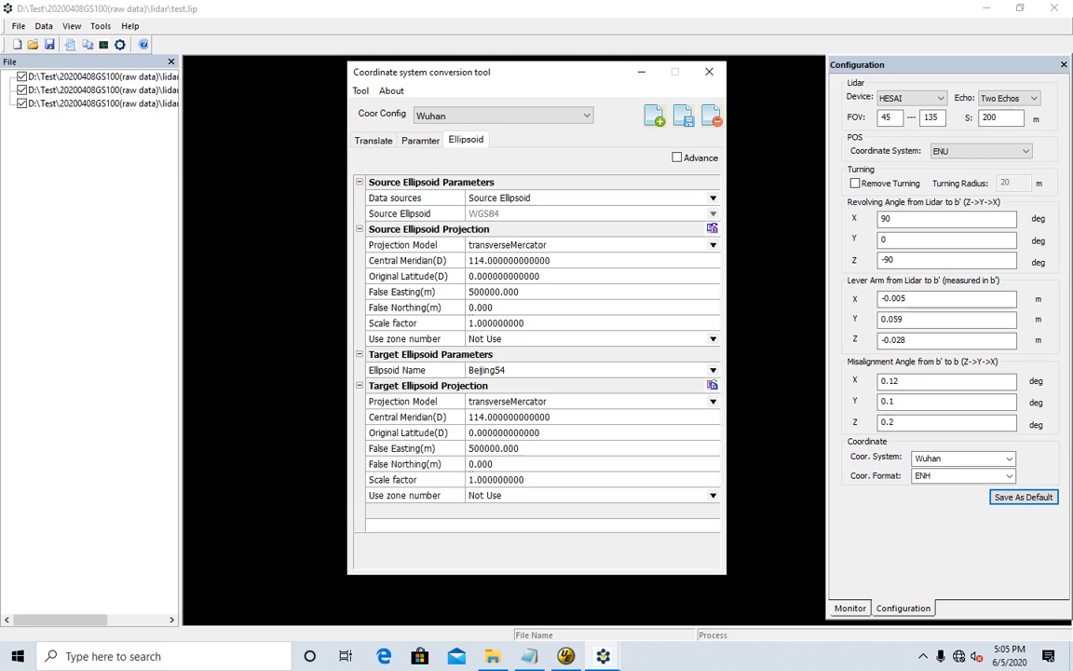
# Step: Review the Wuhan source and target projection values for false easting, false northing and scale factor, keeping the source zone number at Not Use
pyautogui.click(496, 292)
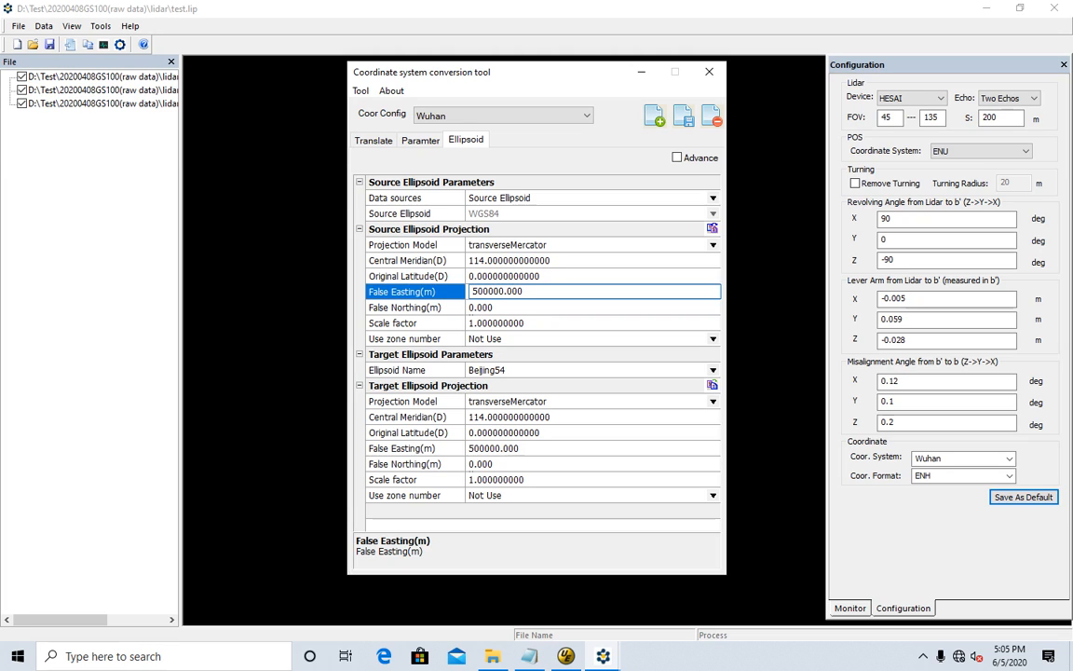
pyautogui.click(496, 449)
pyautogui.click(484, 448)
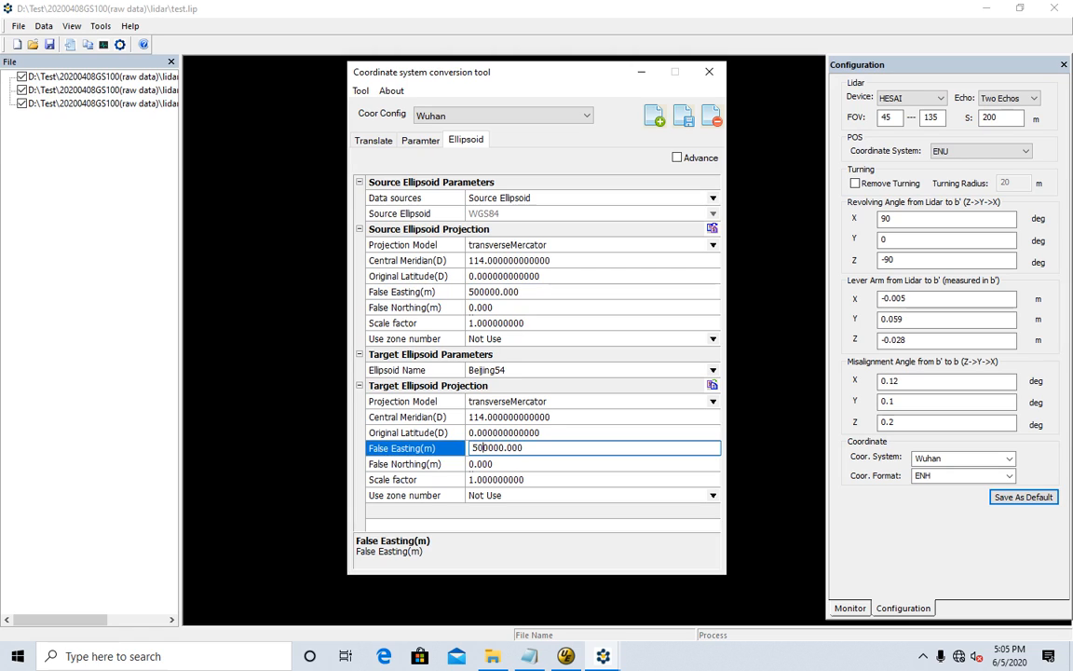
pyautogui.click(473, 308)
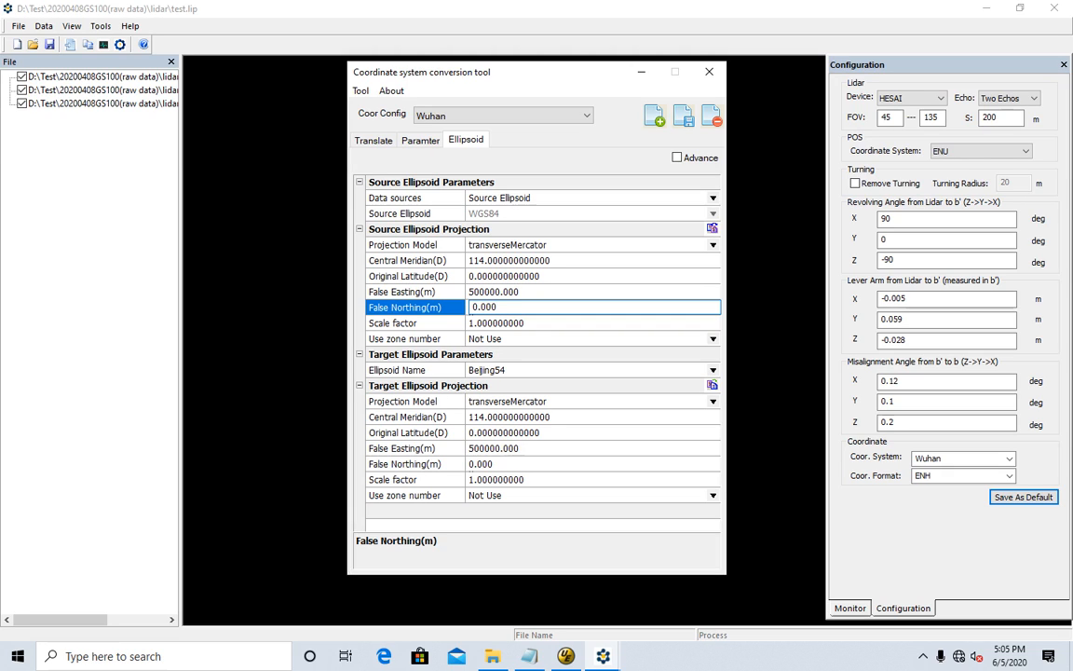
pyautogui.click(474, 323)
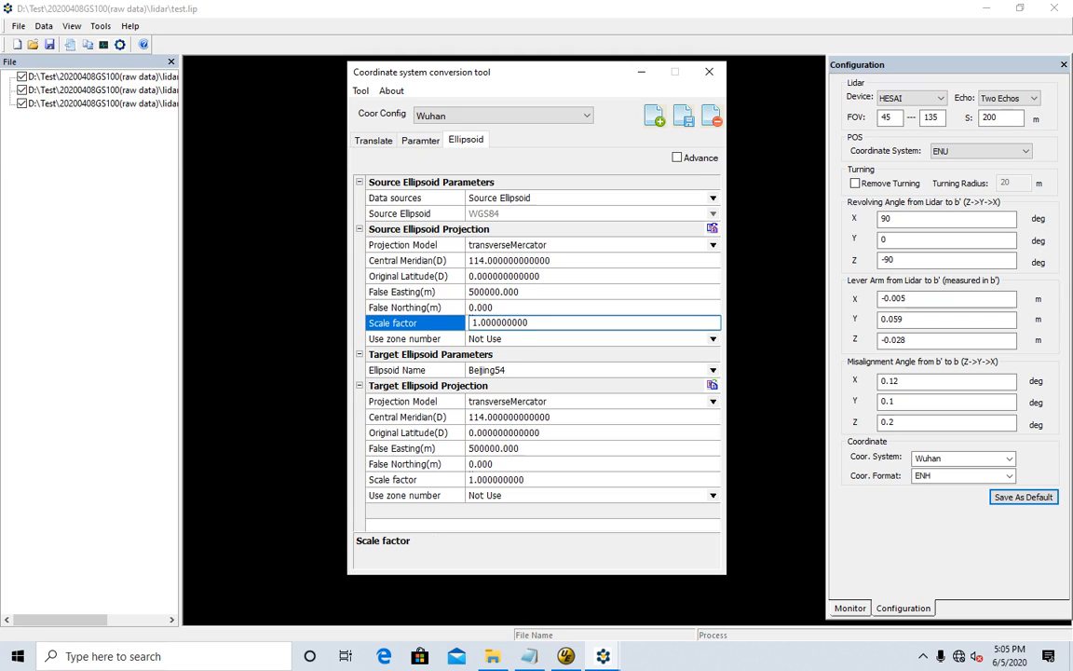
pyautogui.click(488, 339)
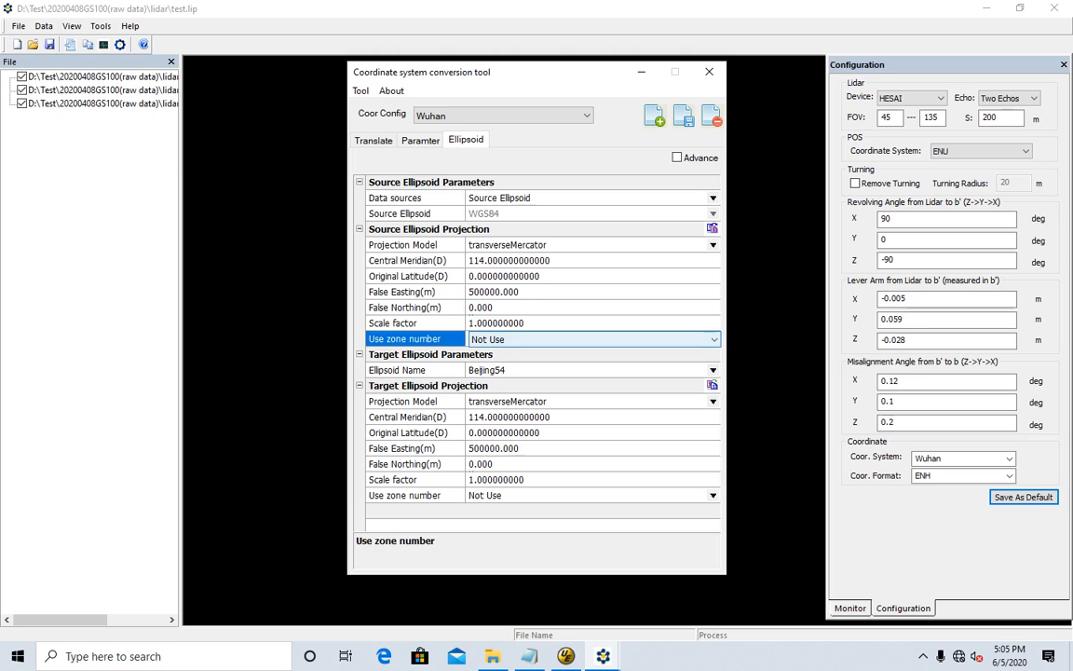
pyautogui.click(713, 340)
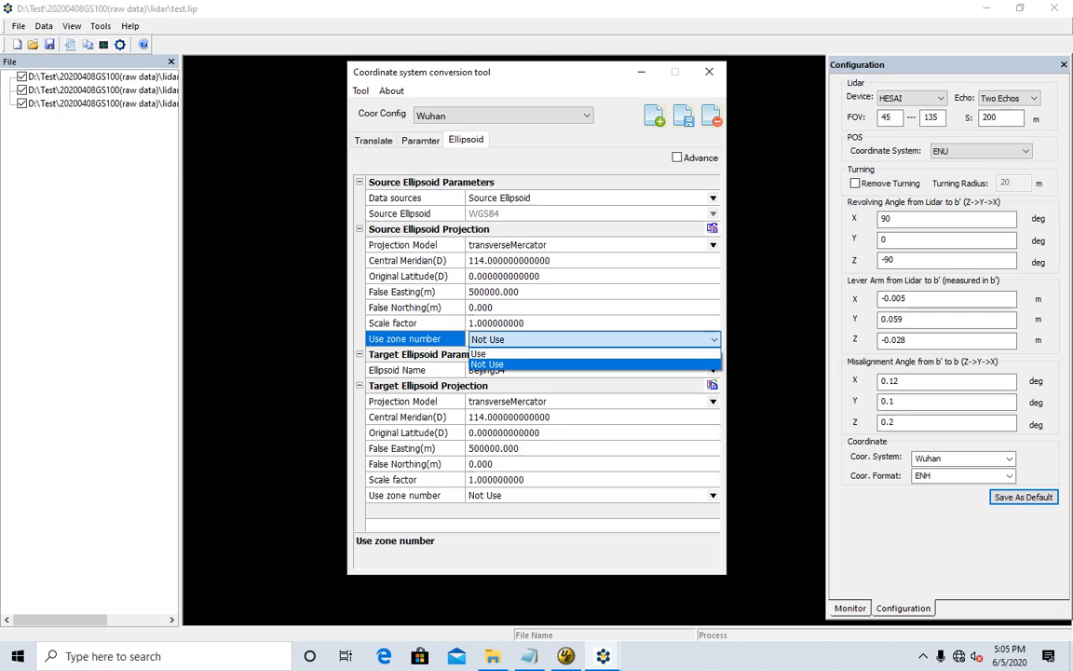
pyautogui.click(487, 364)
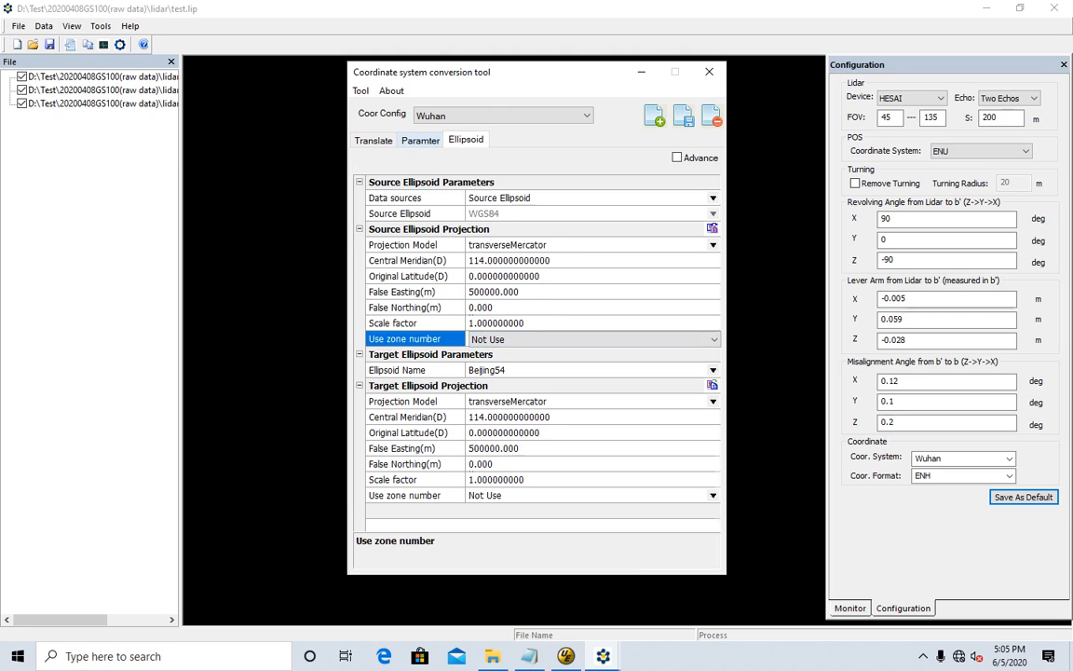
# Step: Review the Wuhan transformation and height parameters and the available parameter types, keeping Molodensky, and minimize the coordinate system conversion tool
pyautogui.click(420, 140)
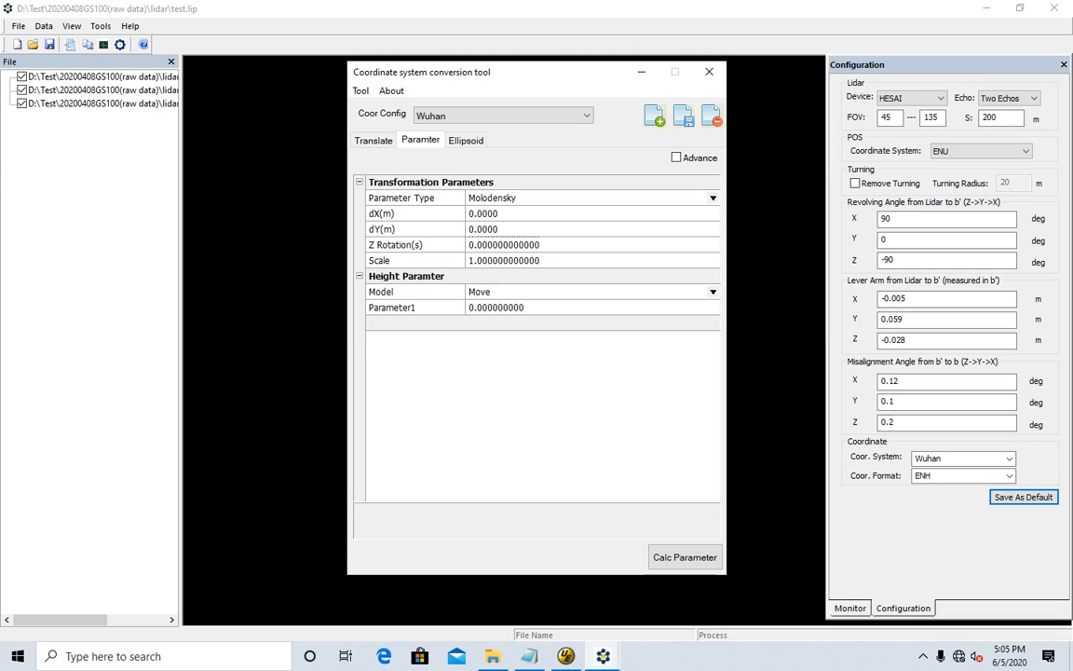
pyautogui.click(466, 140)
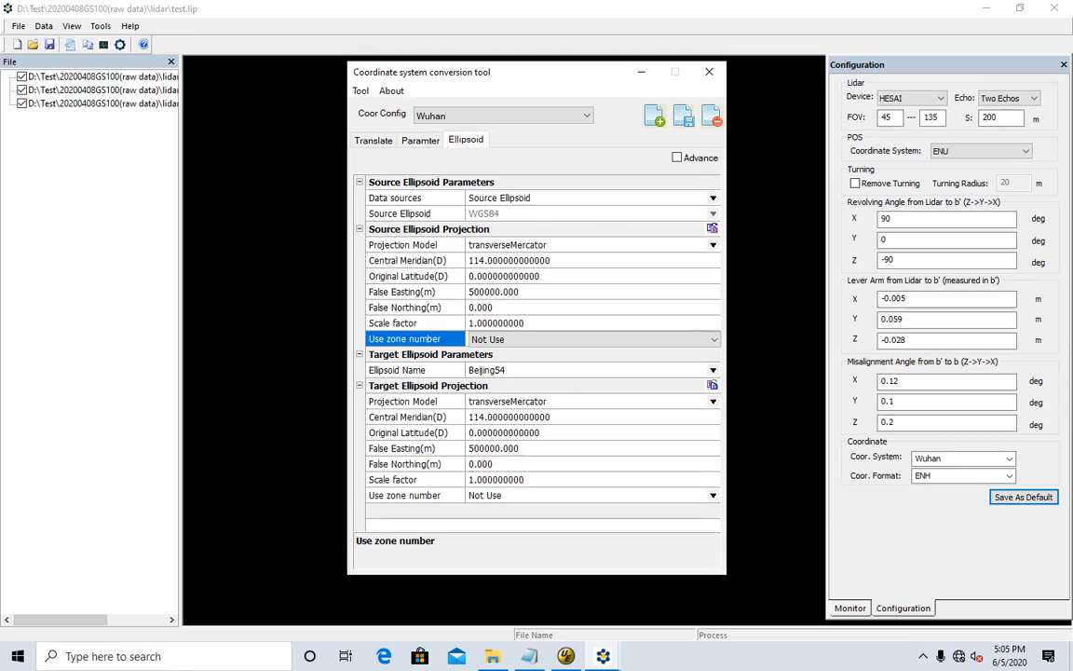
pyautogui.click(420, 141)
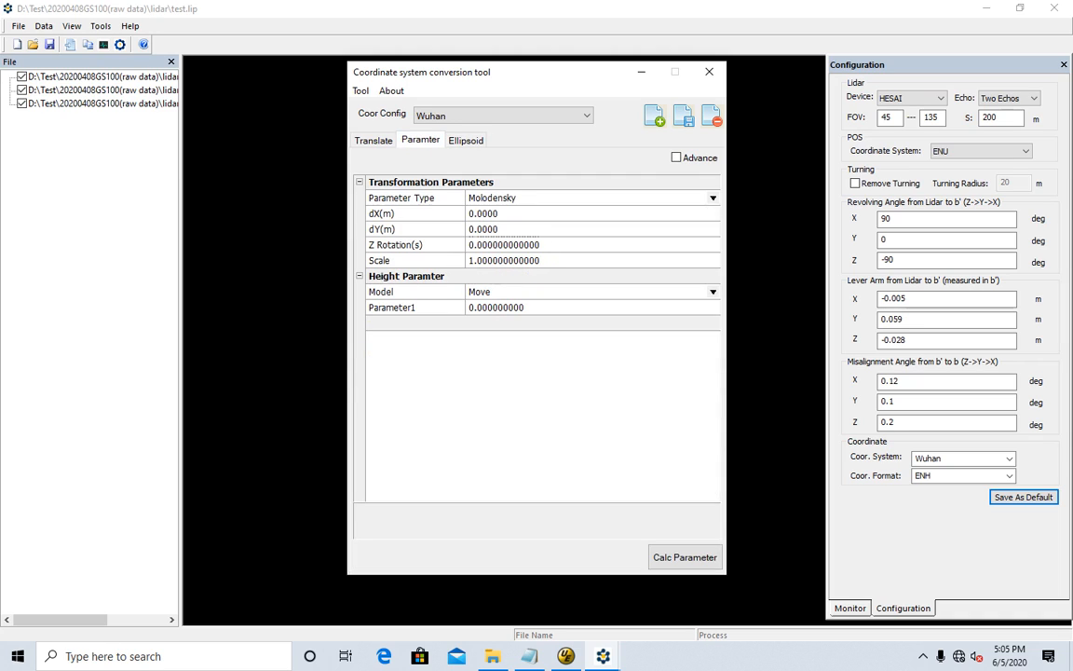
pyautogui.click(713, 198)
pyautogui.click(712, 198)
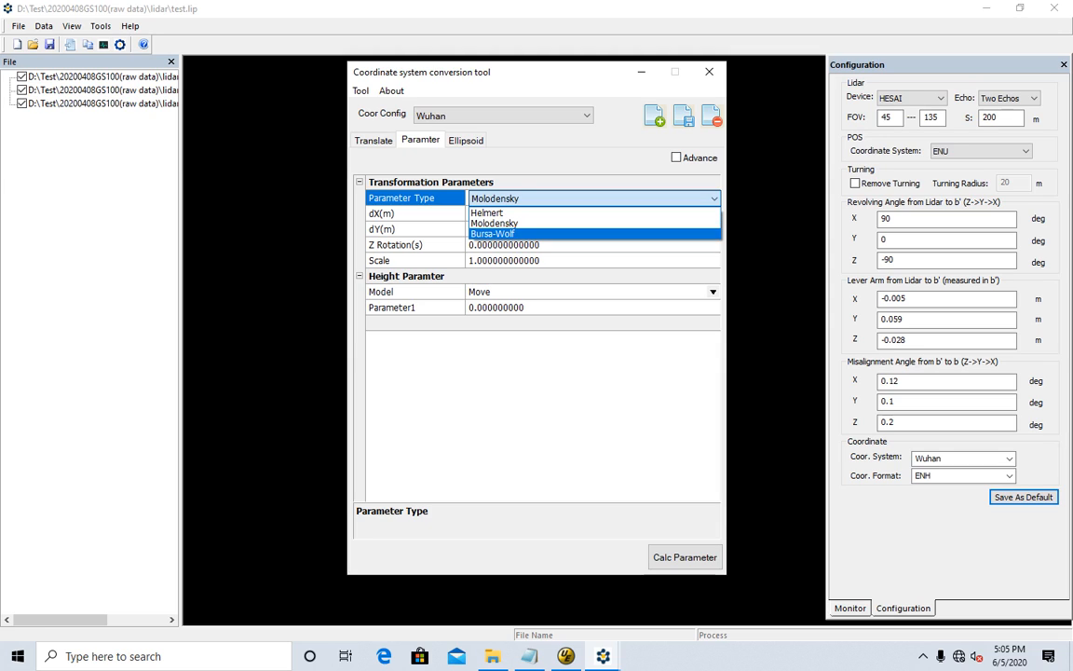
pyautogui.press('Escape')
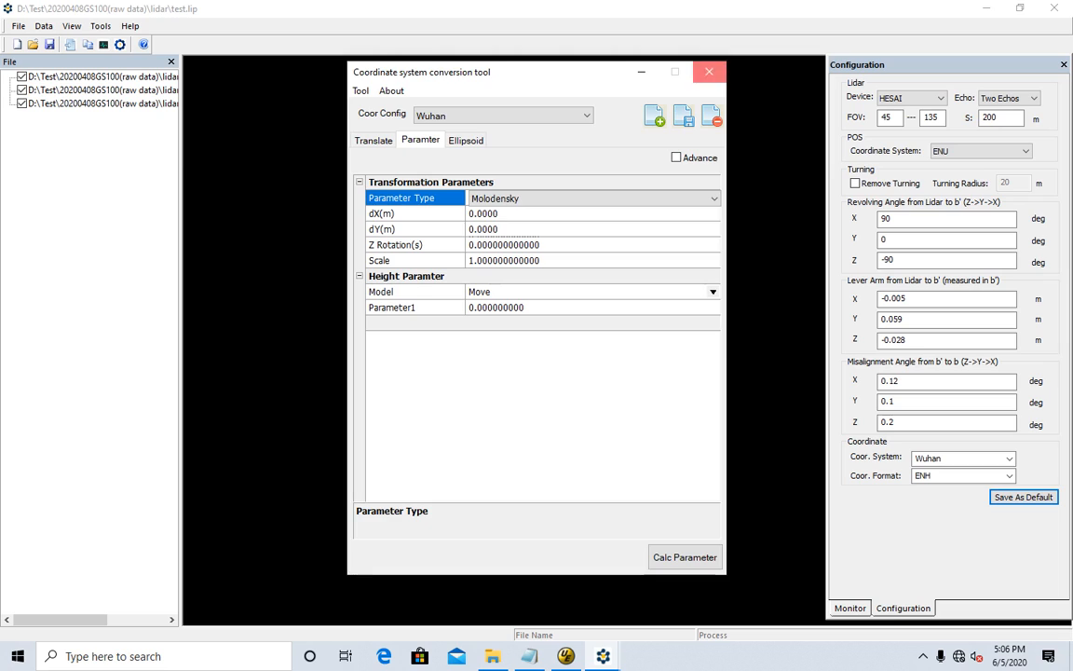
pyautogui.click(641, 72)
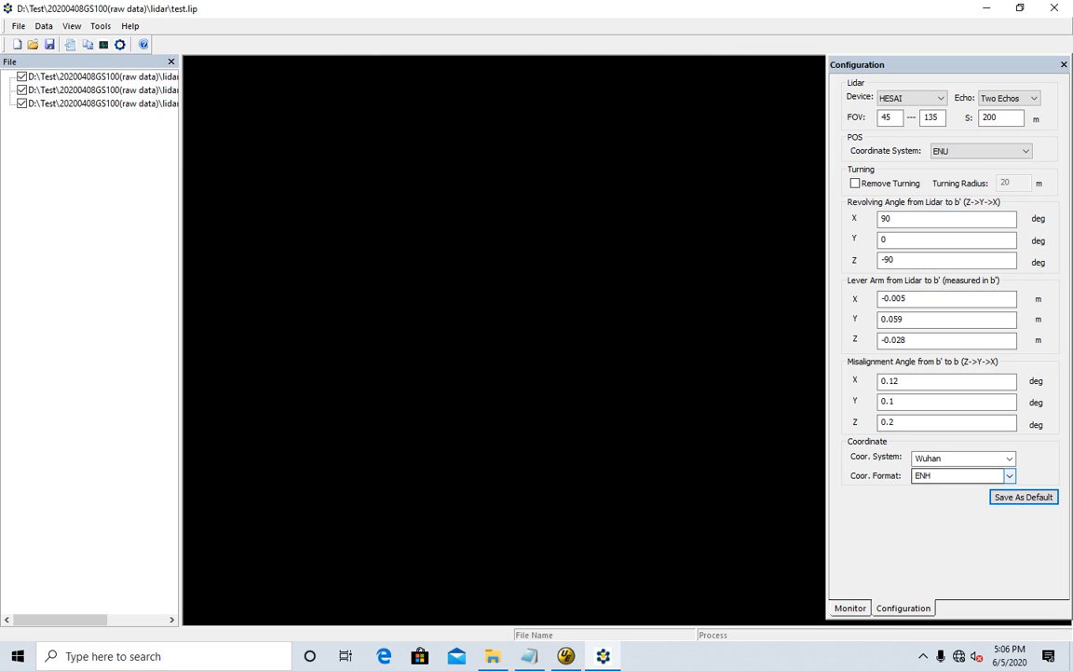
# Step: Choose ENH as the output coordinate format and start the point cloud calculation for the loaded lidar files
pyautogui.click(1009, 475)
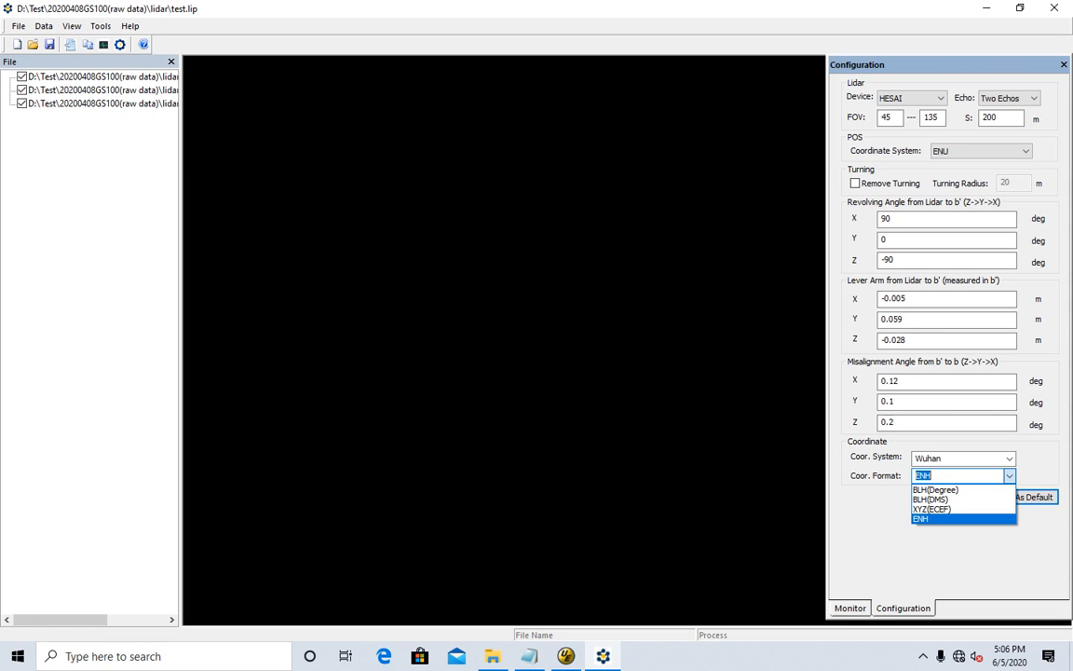
pyautogui.click(943, 519)
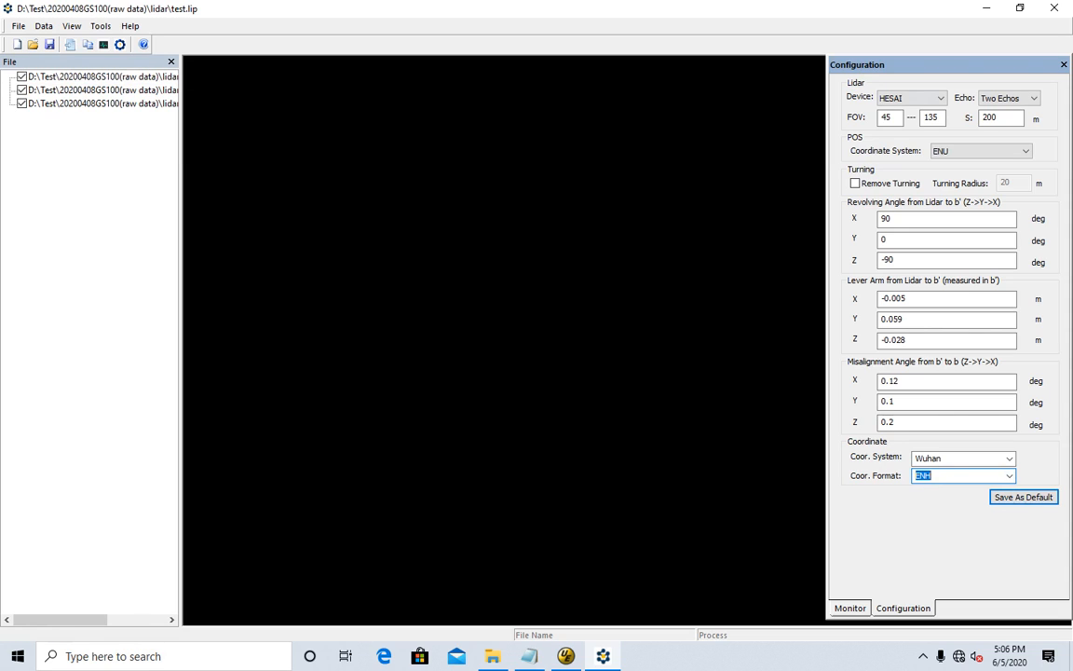
pyautogui.click(44, 26)
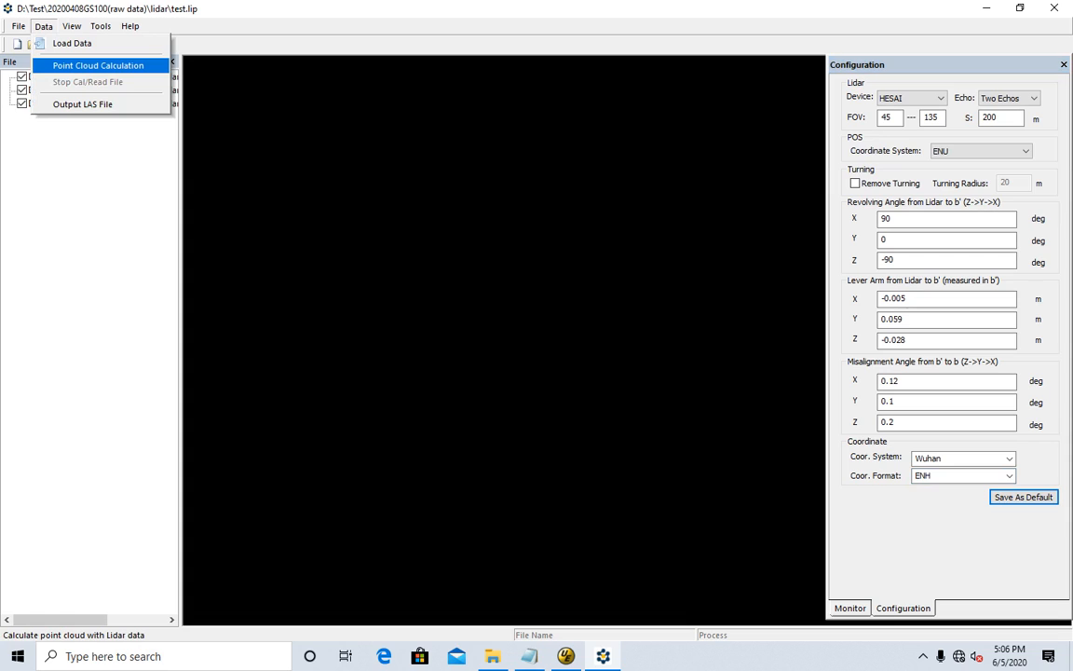
pyautogui.click(98, 66)
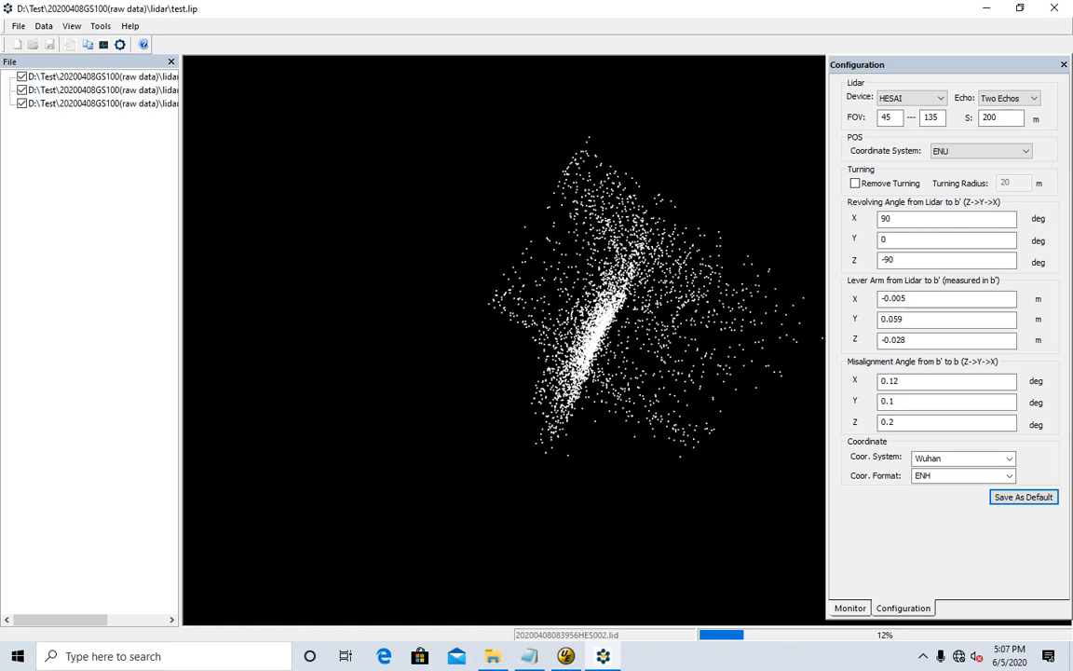
# Step: Examine the extent of the point cloud while it is being calculated, keeping its growing area in view
pyautogui.scroll(-2, 596, 317)
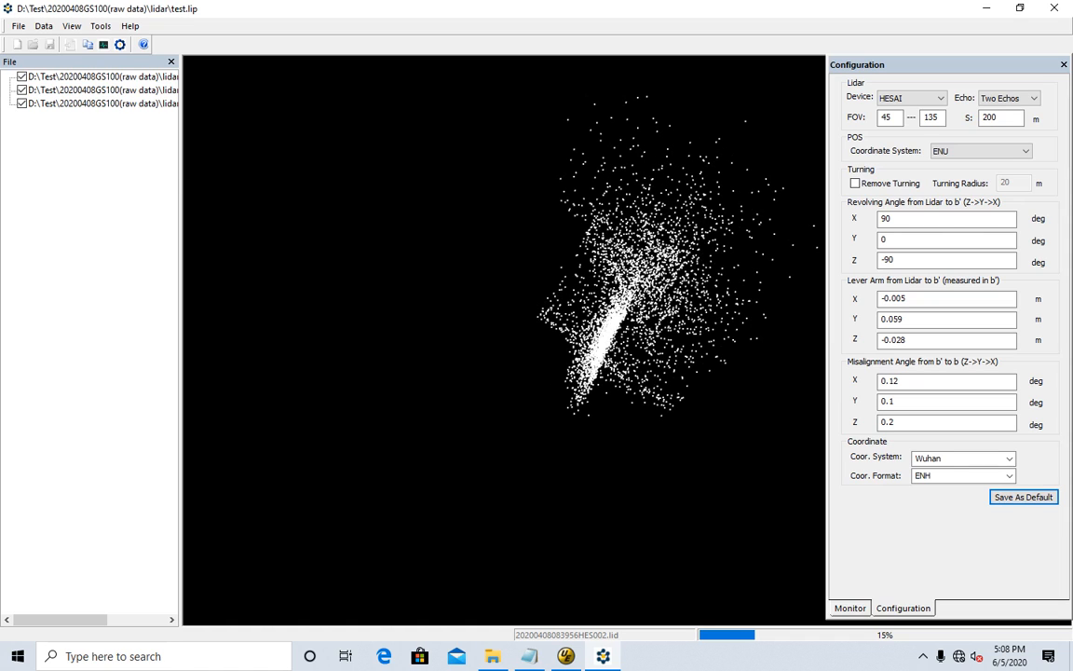
pyautogui.moveTo(605, 316); pyautogui.dragTo(445, 338, button='middle')
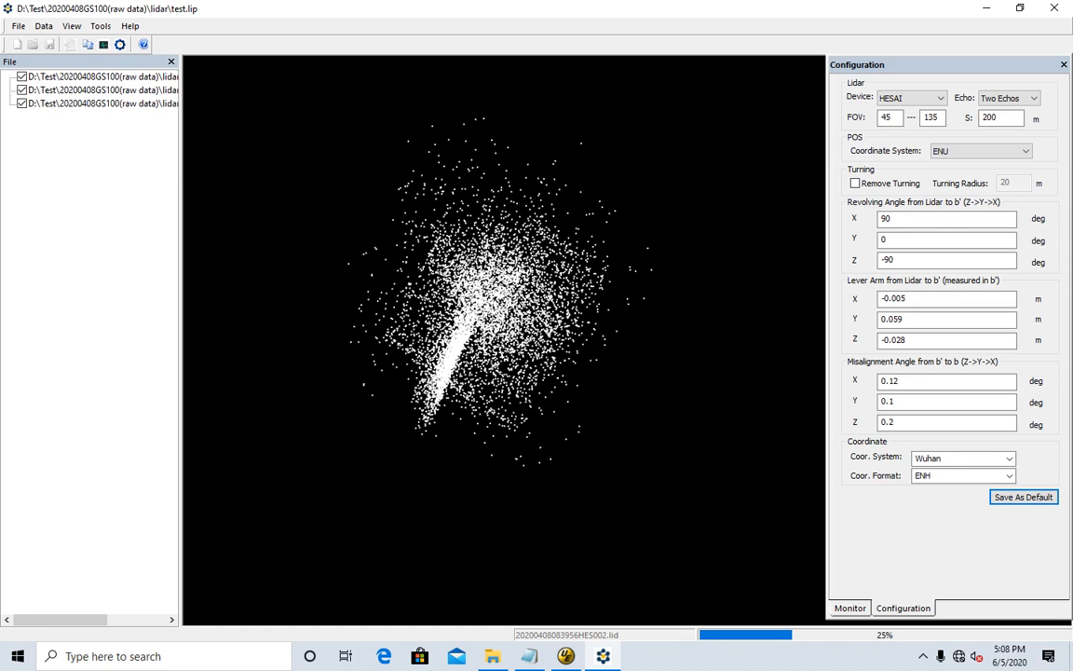
pyautogui.scroll(-2, 504, 340)
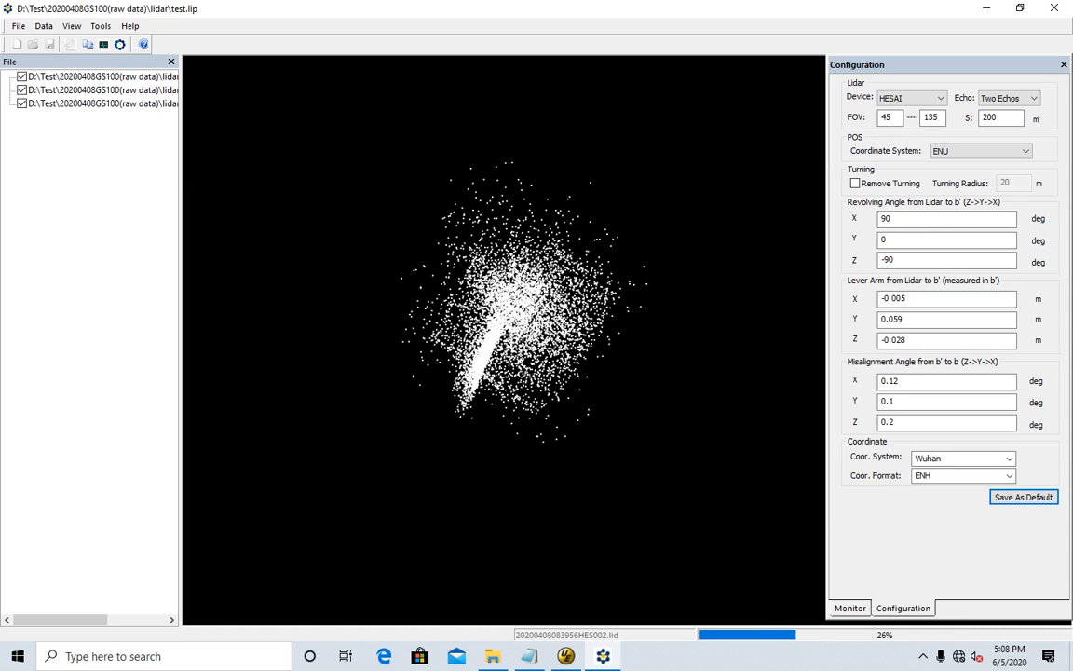
pyautogui.moveTo(504, 340); pyautogui.dragTo(431, 322, button='middle')
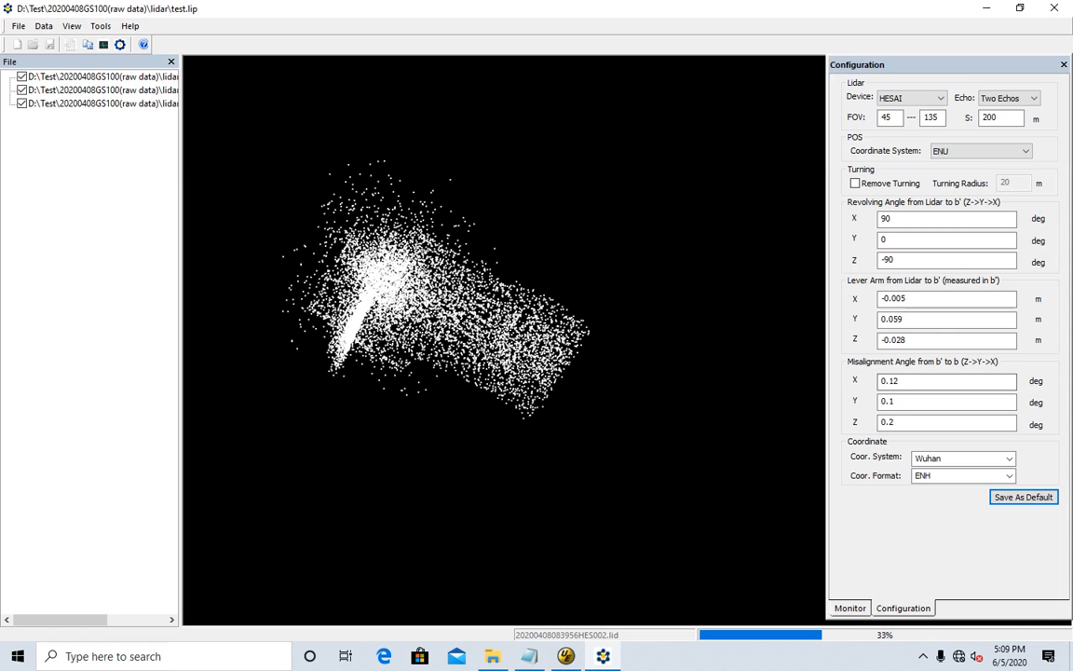
# Step: Switch to flight instruction.txt in Notepad and reposition and enlarge its window to show the lidar parameters together with the flight guidelines
pyautogui.hotkey('alt', 'Tab')
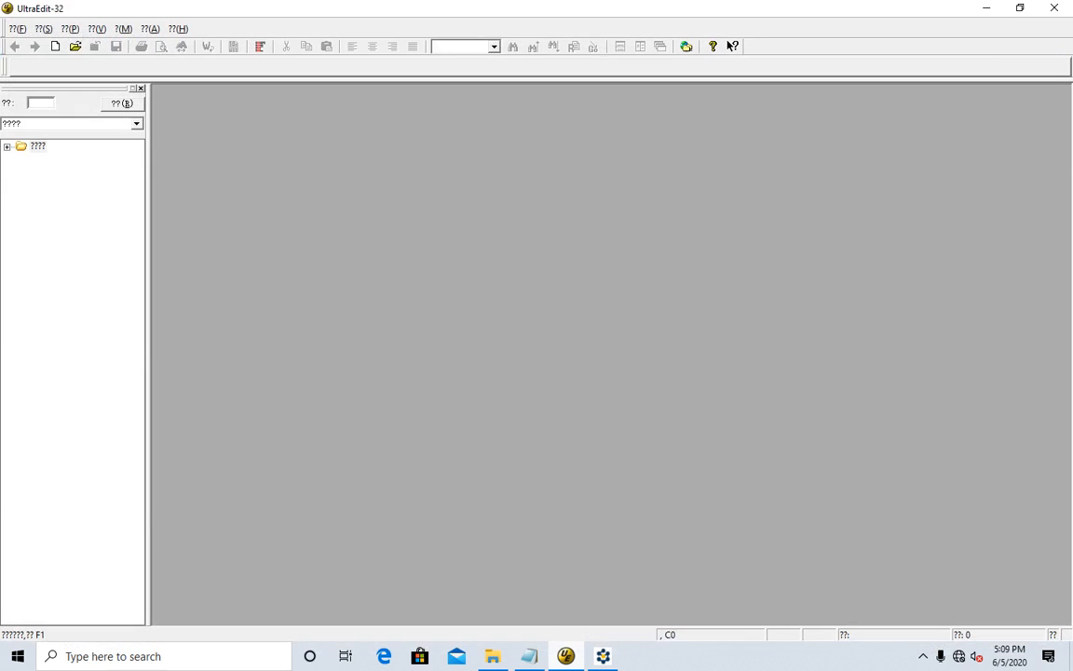
pyautogui.hotkey('alt', 'Tab')
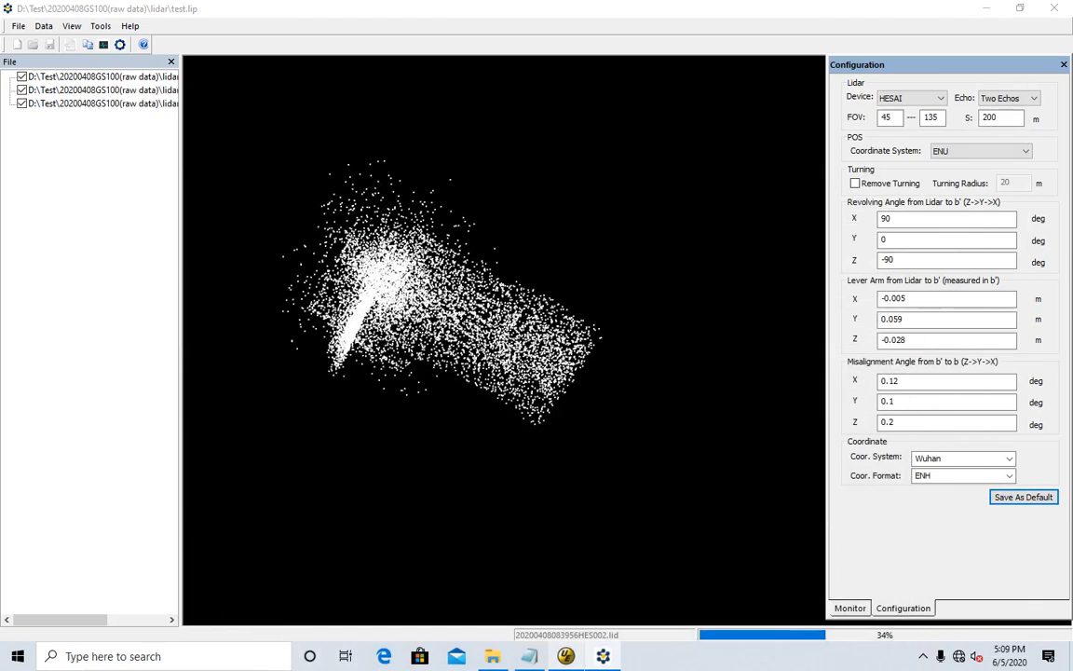
pyautogui.hotkey('alt', 'Tab')
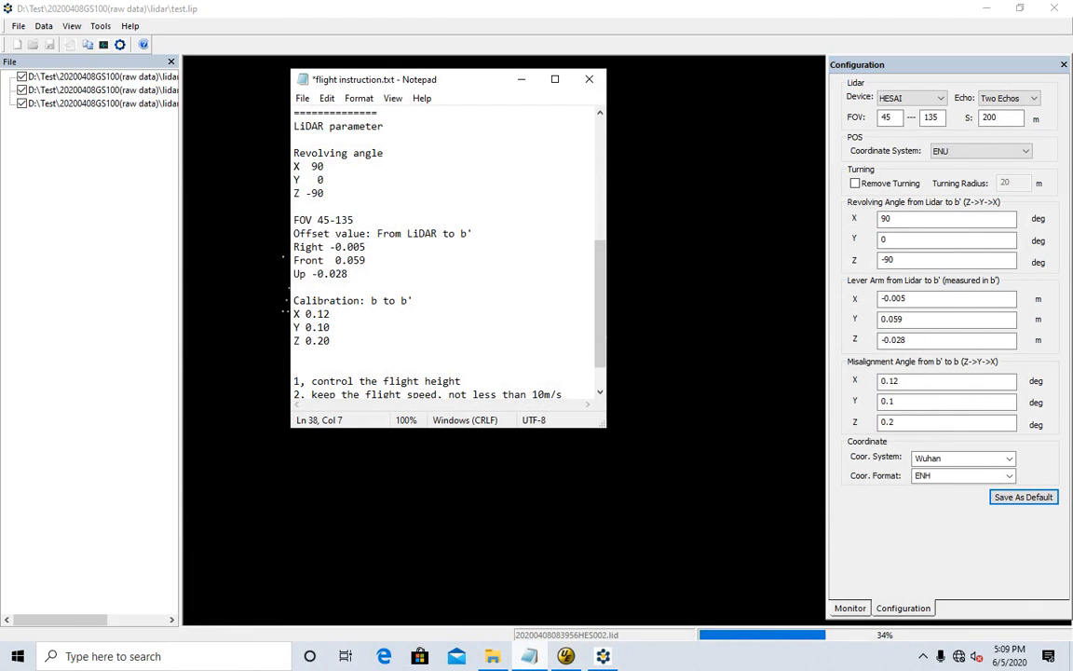
pyautogui.moveTo(461, 88); pyautogui.dragTo(288, 151)
pyautogui.scroll(-1, 275, 307)
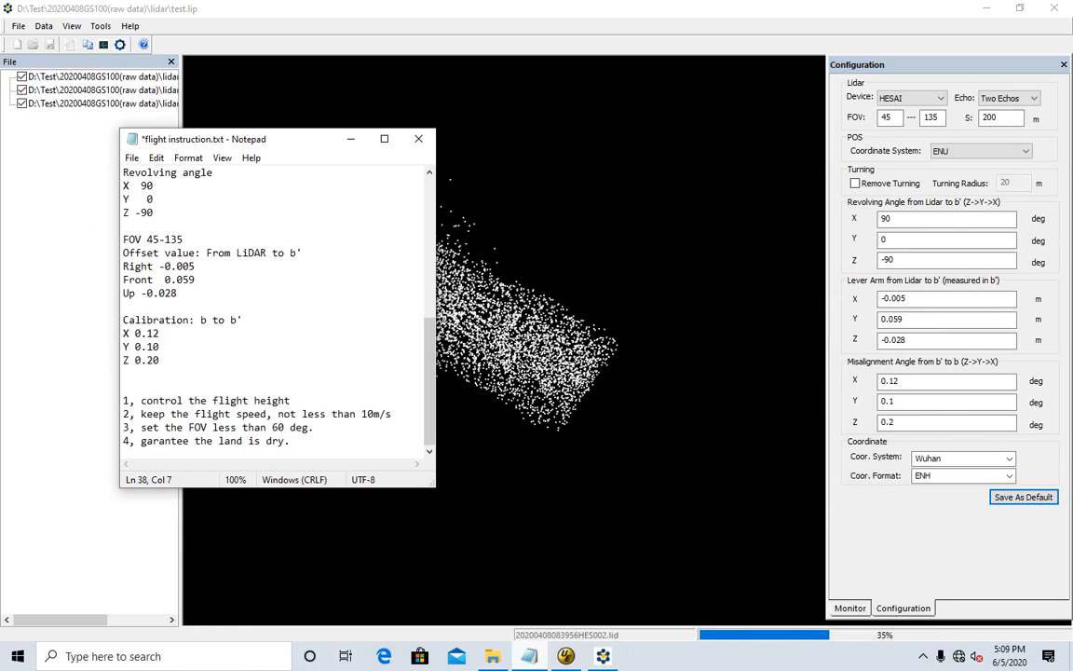
pyautogui.moveTo(437, 490); pyautogui.dragTo(444, 556)
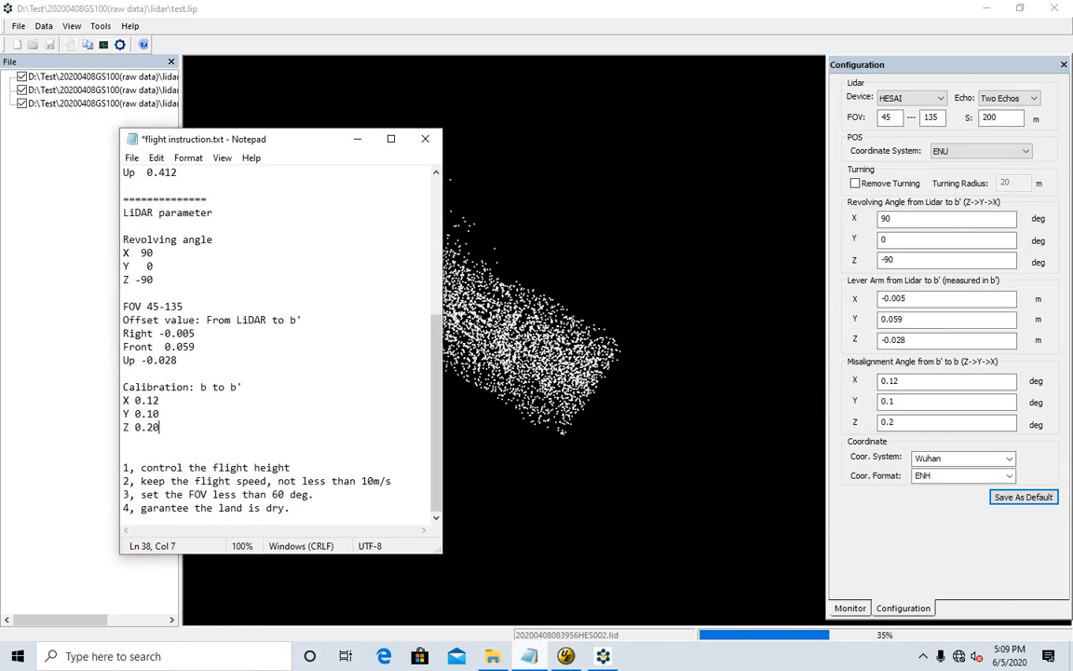
# Step: Review the flight guidelines on height, speed, FOV and dry land in flight instruction.txt, and minimize Notepad to reveal the point cloud
pyautogui.click(291, 508)
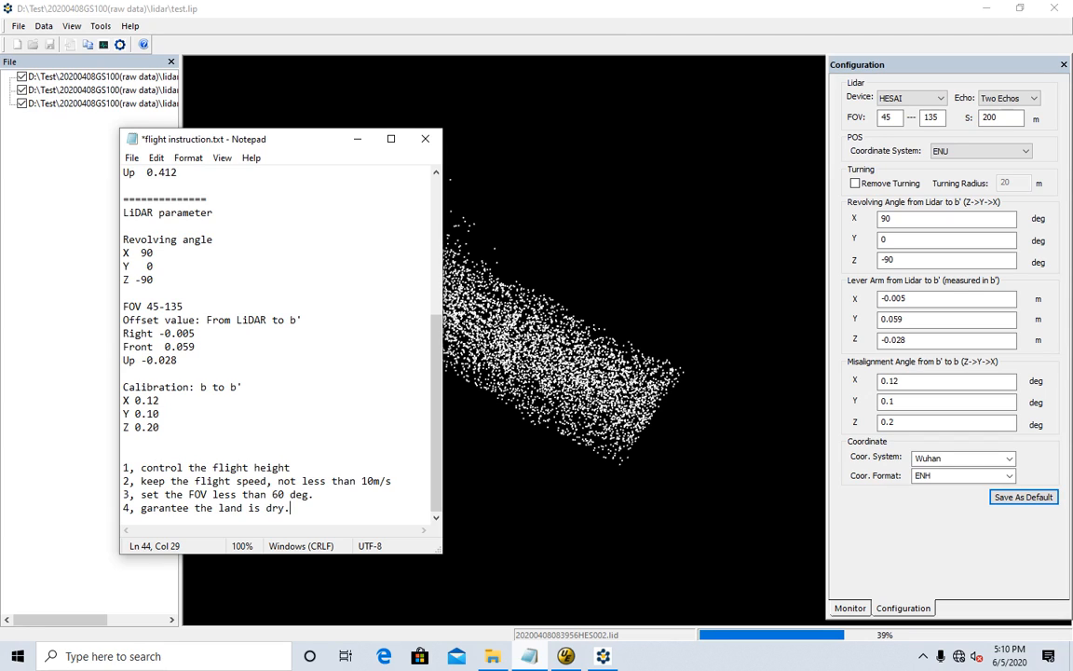
pyautogui.click(291, 468)
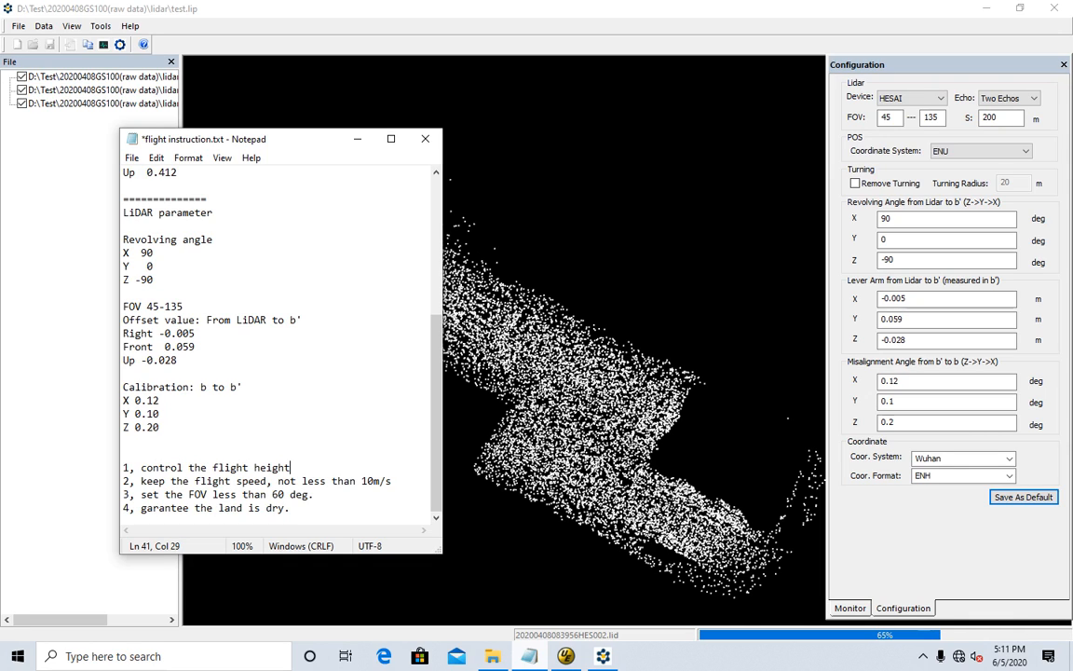
pyautogui.click(148, 481)
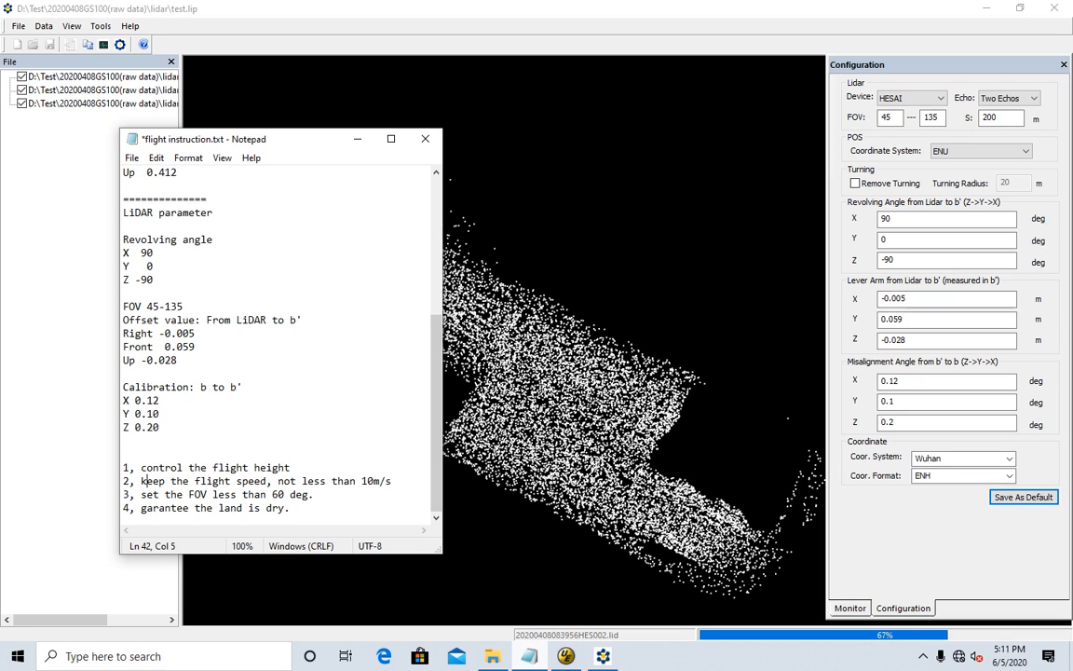
pyautogui.click(393, 480)
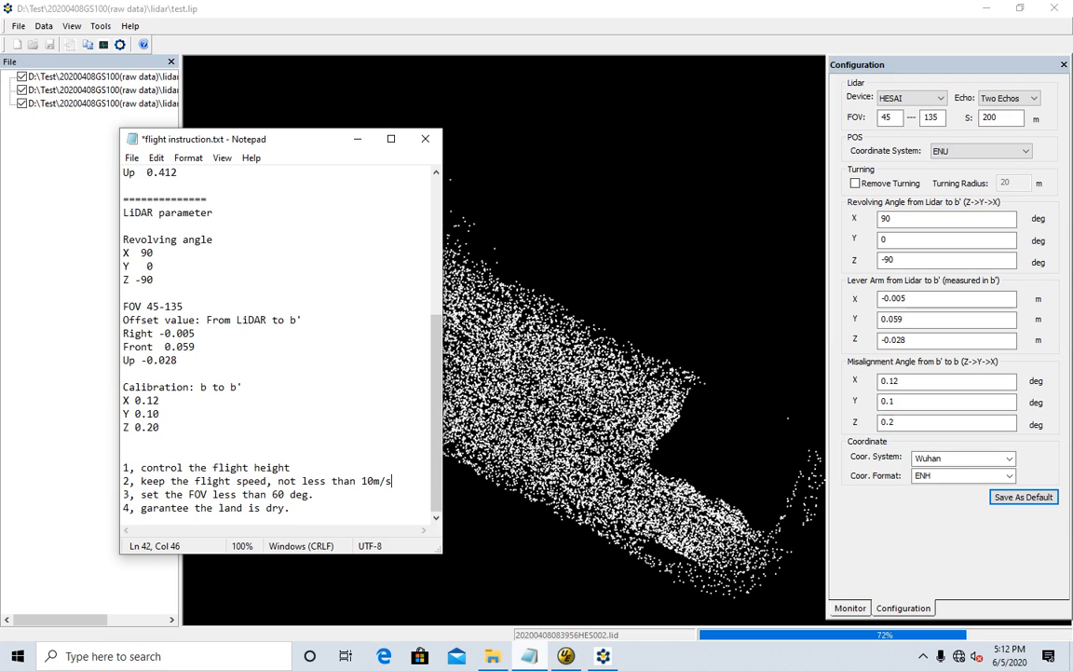
pyautogui.moveTo(296, 145); pyautogui.dragTo(230, 81)
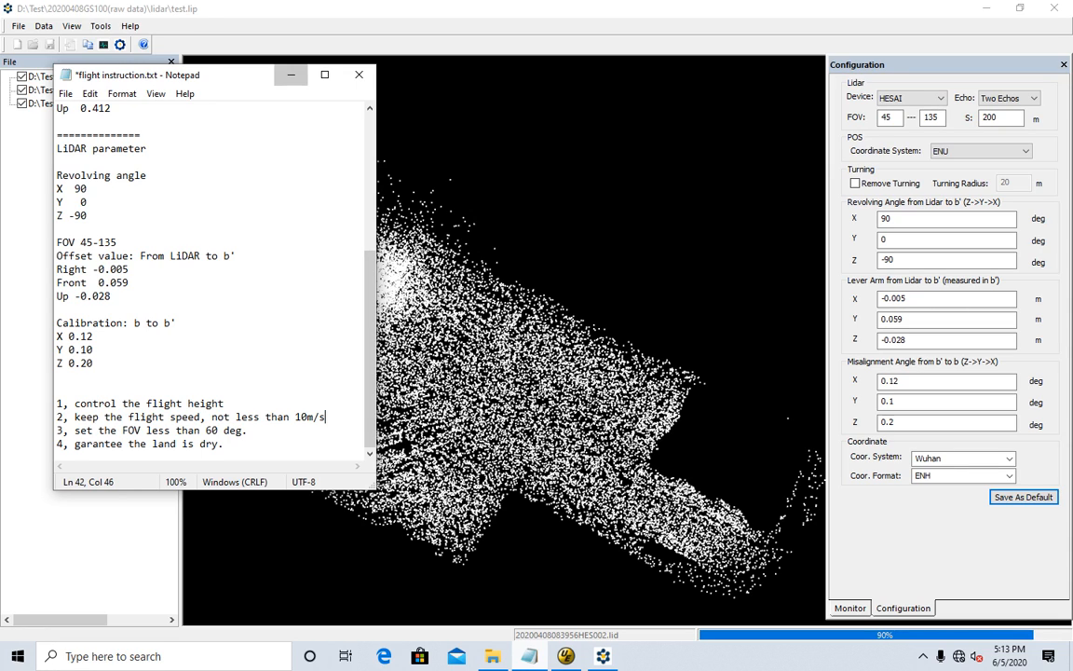
pyautogui.click(291, 74)
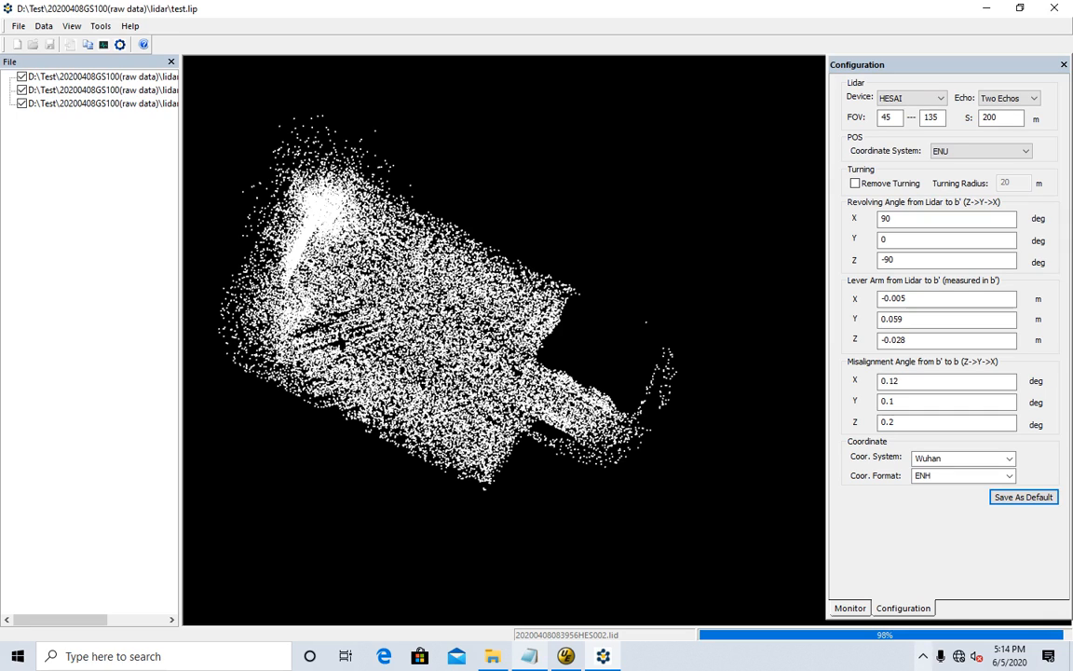
pyautogui.click(924, 656)
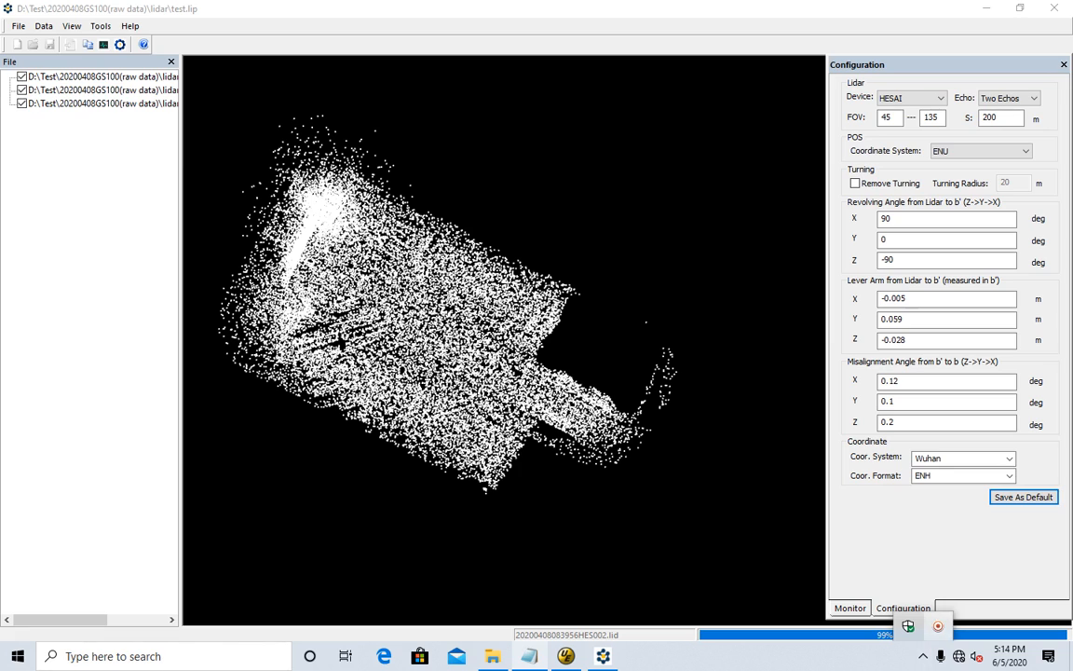
pyautogui.click(939, 625)
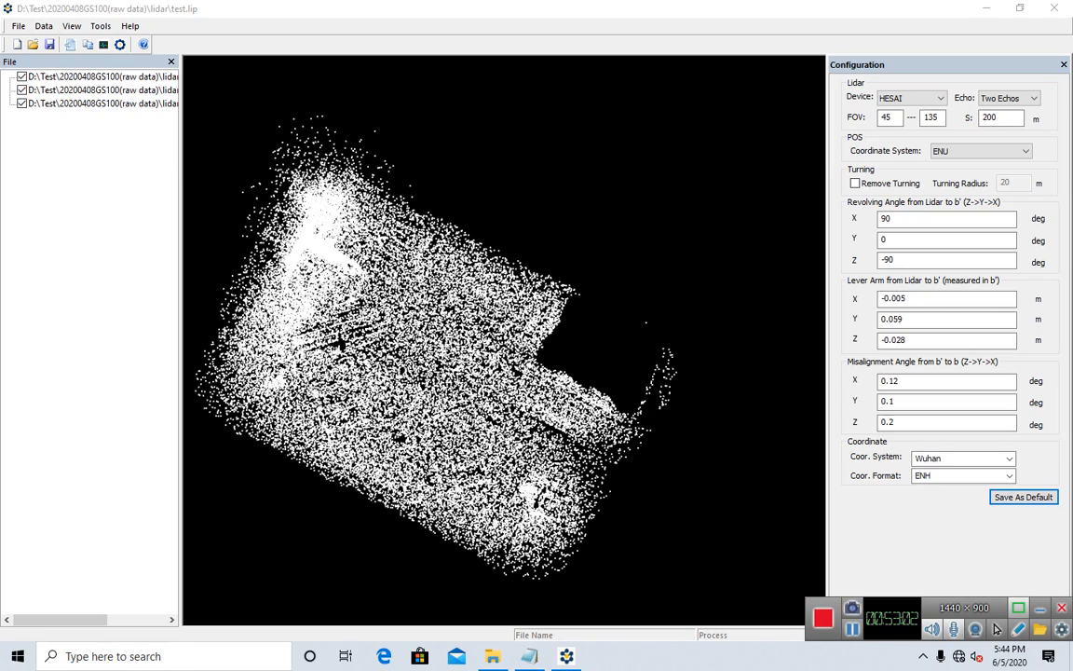
# Step: Rotate the point cloud and toggle each of the three lidar files off and on to compare the area each one covers
pyautogui.moveTo(447, 373); pyautogui.dragTo(503, 326)
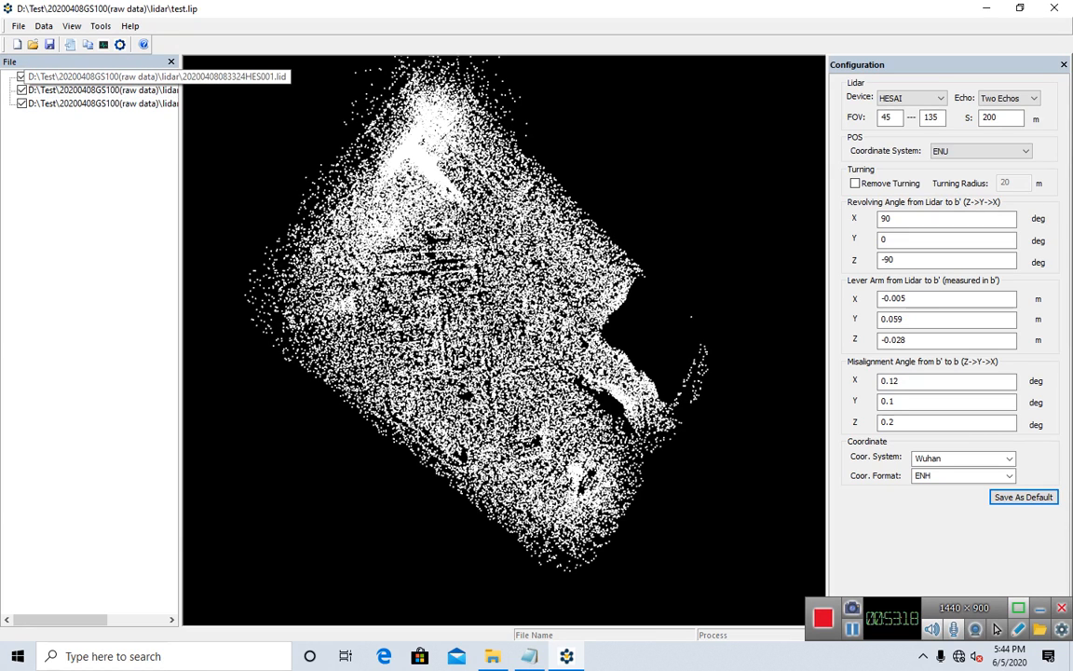
pyautogui.click(21, 77)
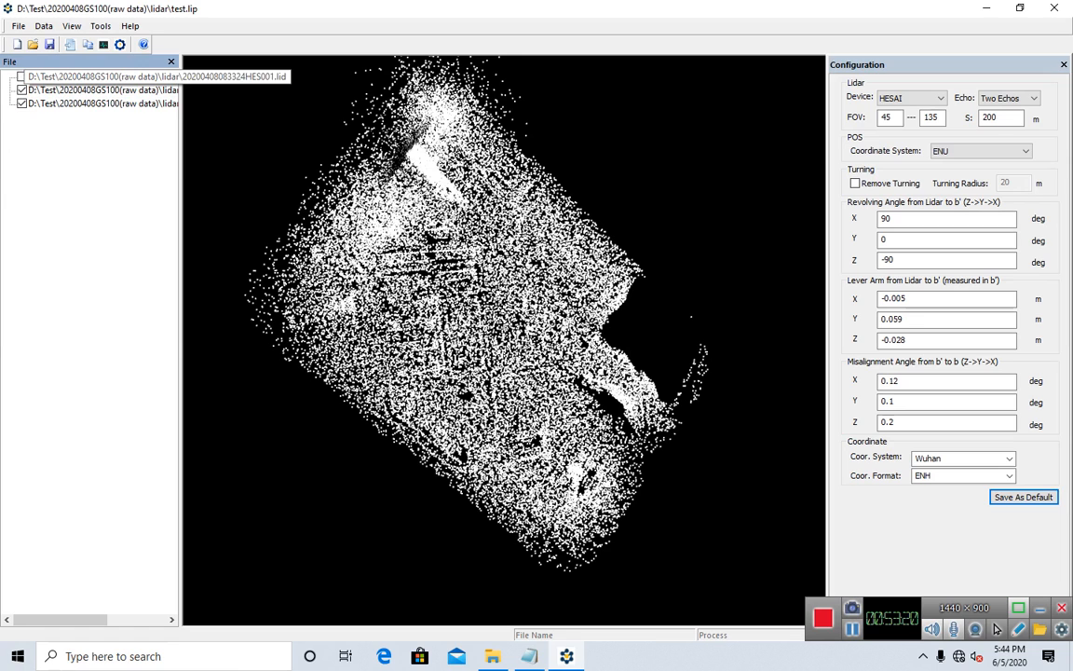
pyautogui.click(21, 77)
pyautogui.click(22, 90)
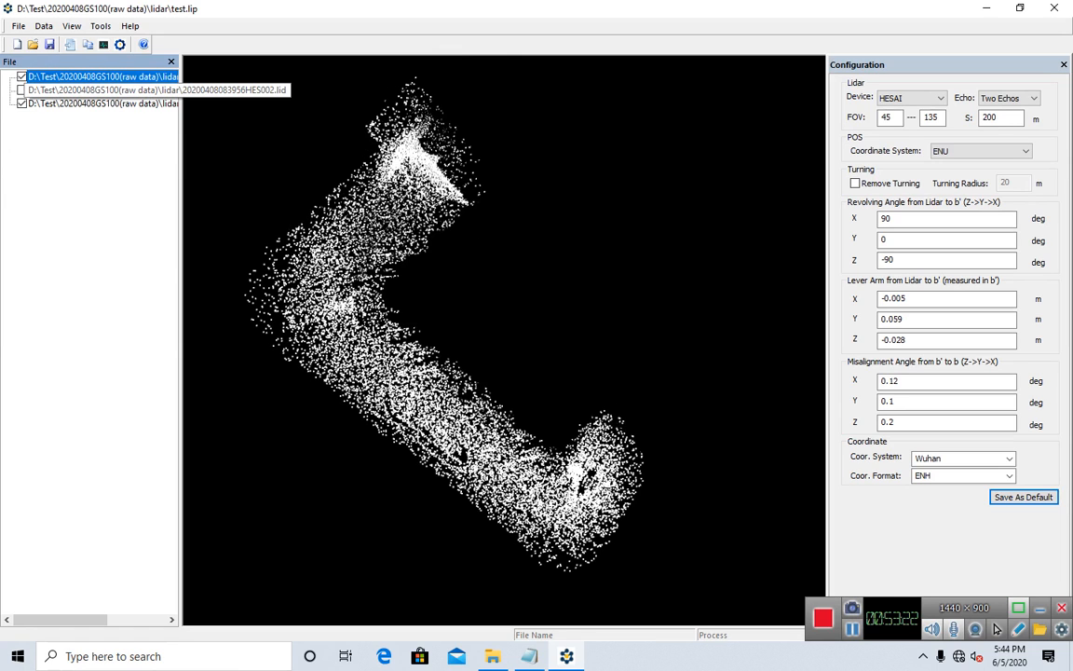
pyautogui.click(22, 91)
pyautogui.click(22, 90)
pyautogui.click(21, 91)
pyautogui.click(22, 104)
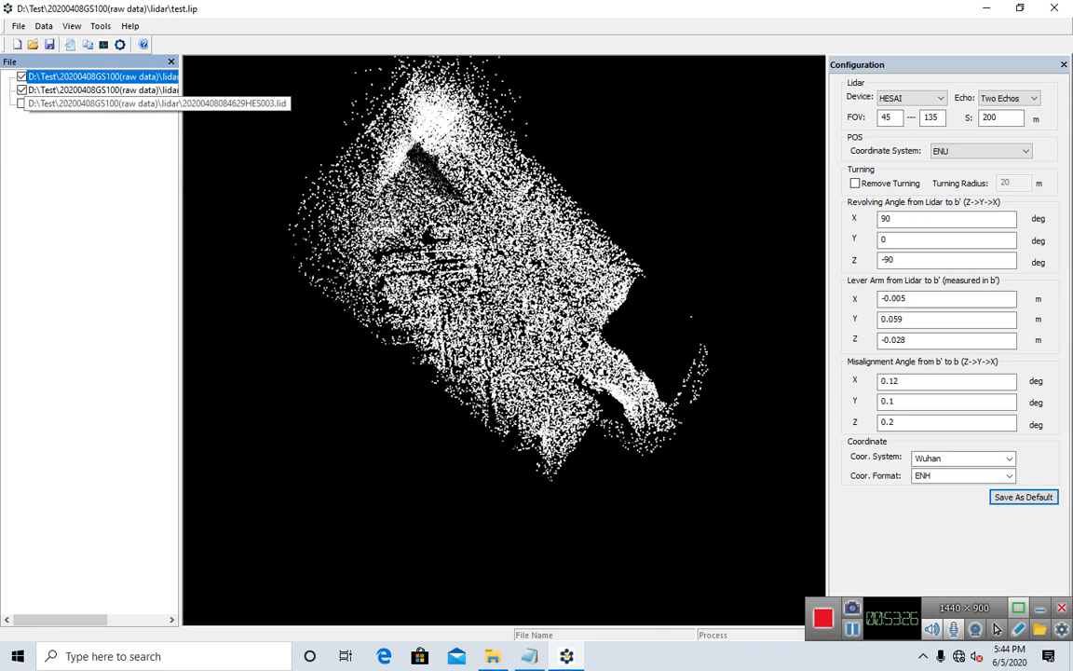
pyautogui.click(22, 104)
pyautogui.click(22, 104)
pyautogui.click(21, 104)
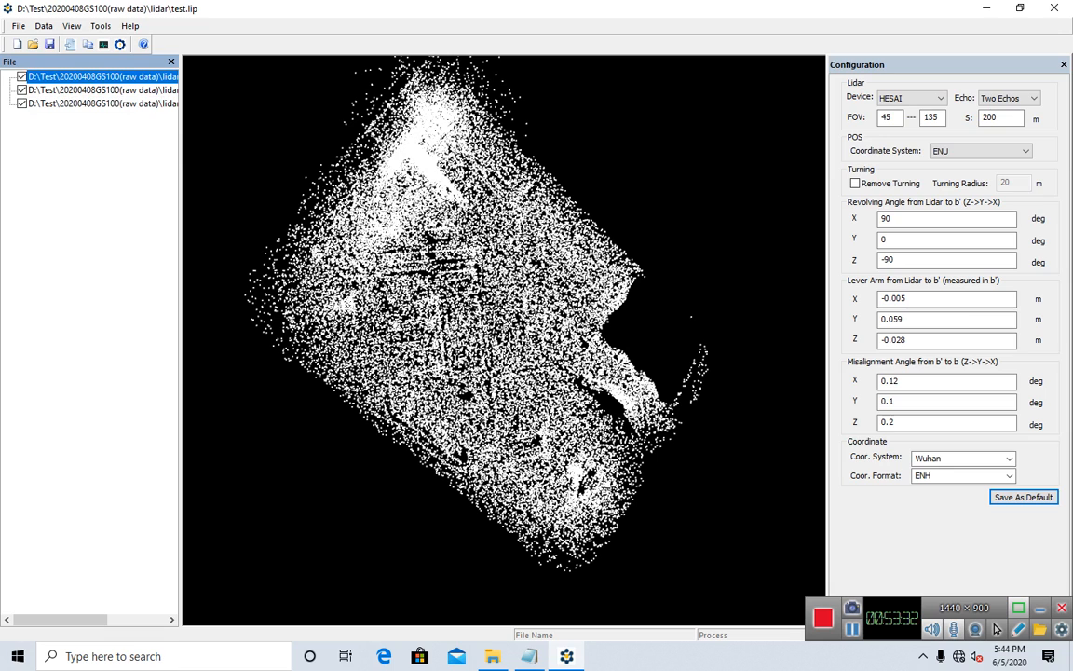
# Step: Switch to the lidar folder in File Explorer, check the three calculated PC.txt point cloud files and their sizes, and minimize the folder window
pyautogui.click(493, 656)
pyautogui.click(484, 419)
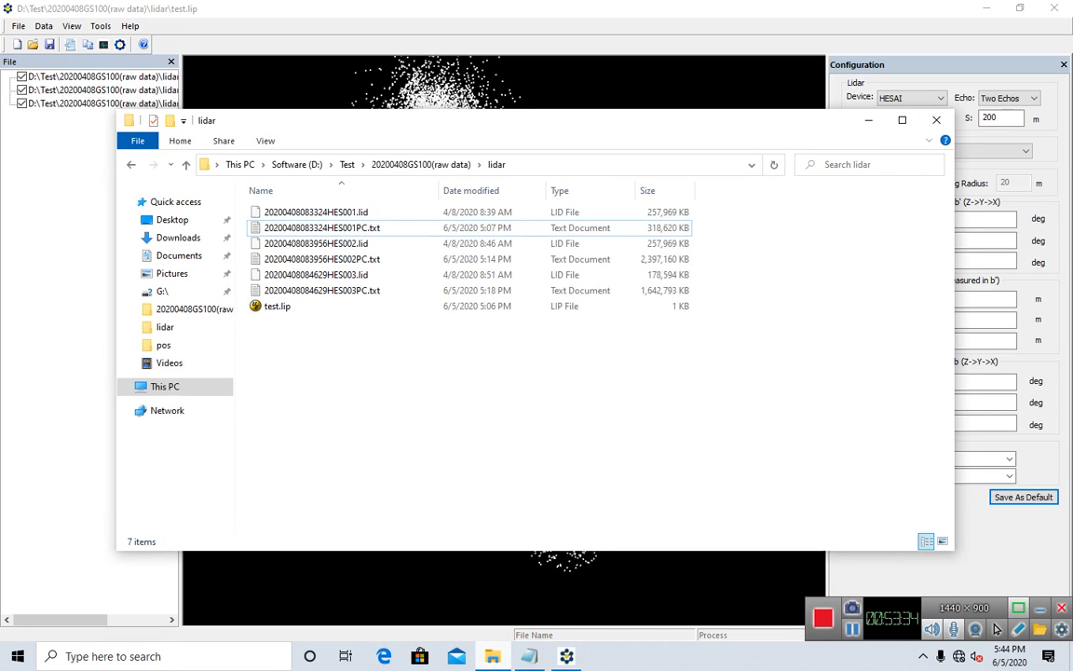
pyautogui.click(322, 228)
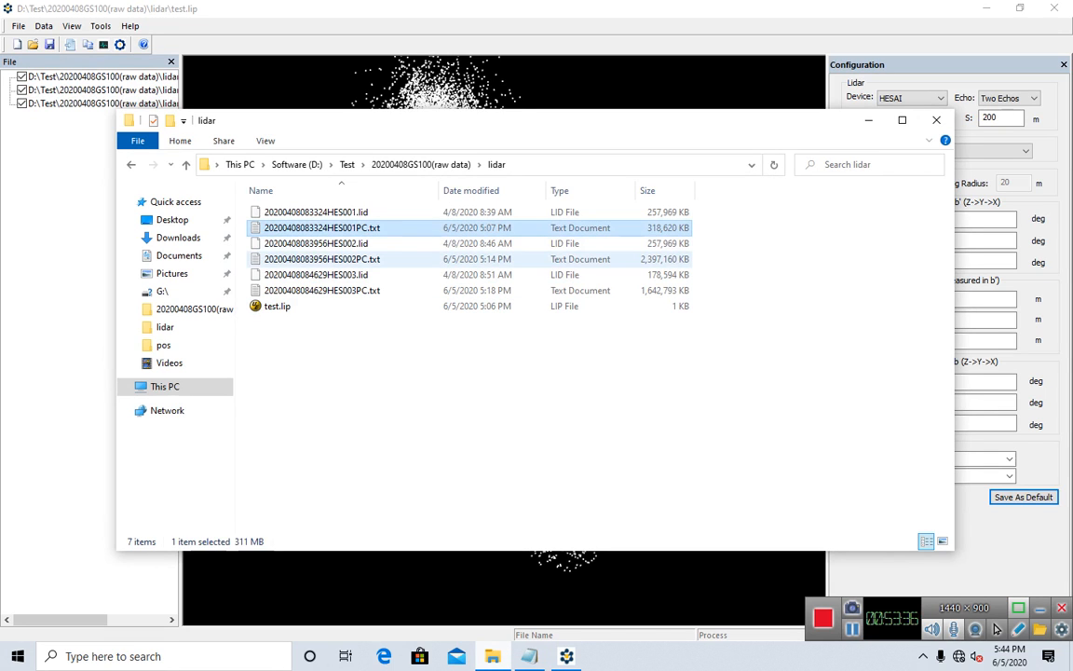
pyautogui.click(322, 259)
pyautogui.click(323, 291)
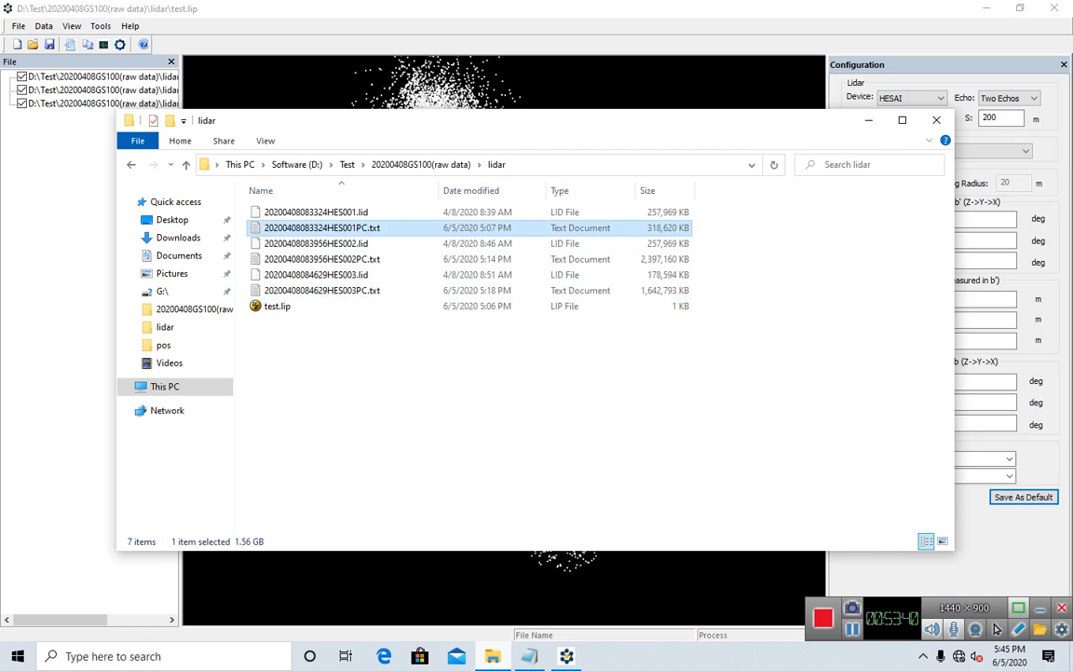
pyautogui.click(323, 228)
pyautogui.click(323, 259)
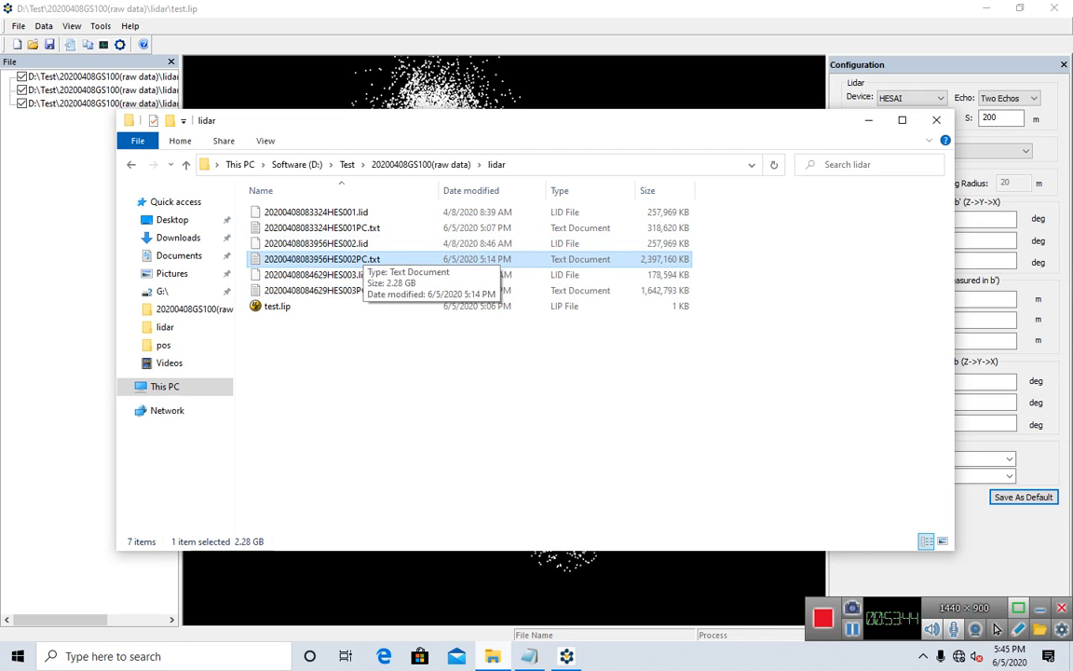
pyautogui.click(350, 290)
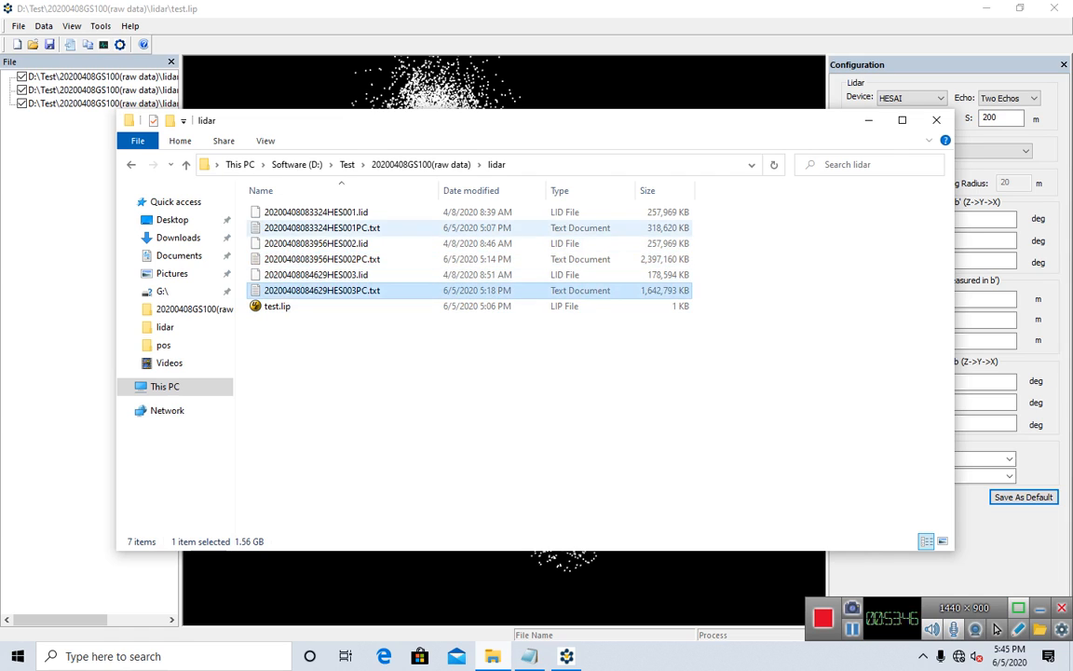
pyautogui.click(345, 228)
pyautogui.click(345, 259)
pyautogui.click(345, 228)
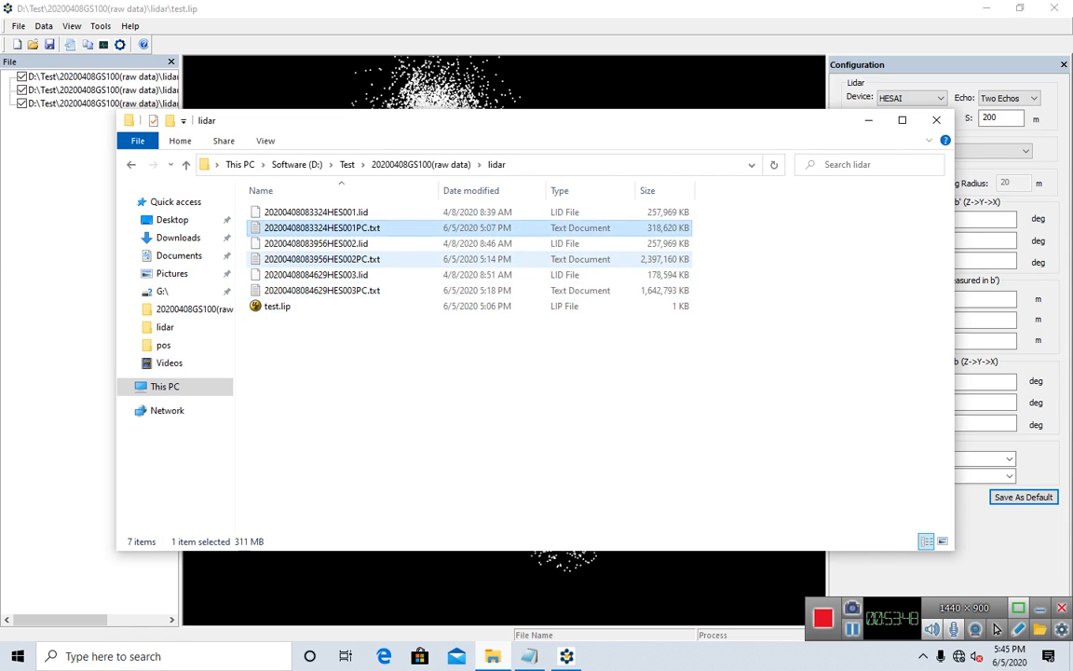
pyautogui.click(345, 259)
pyautogui.click(345, 291)
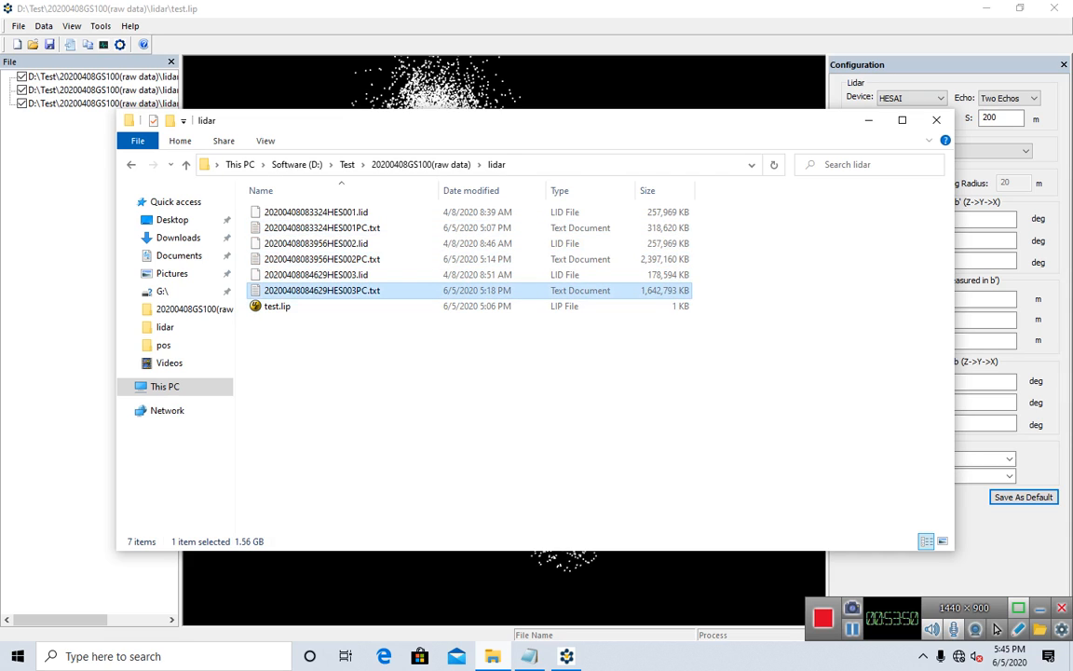
pyautogui.click(465, 391)
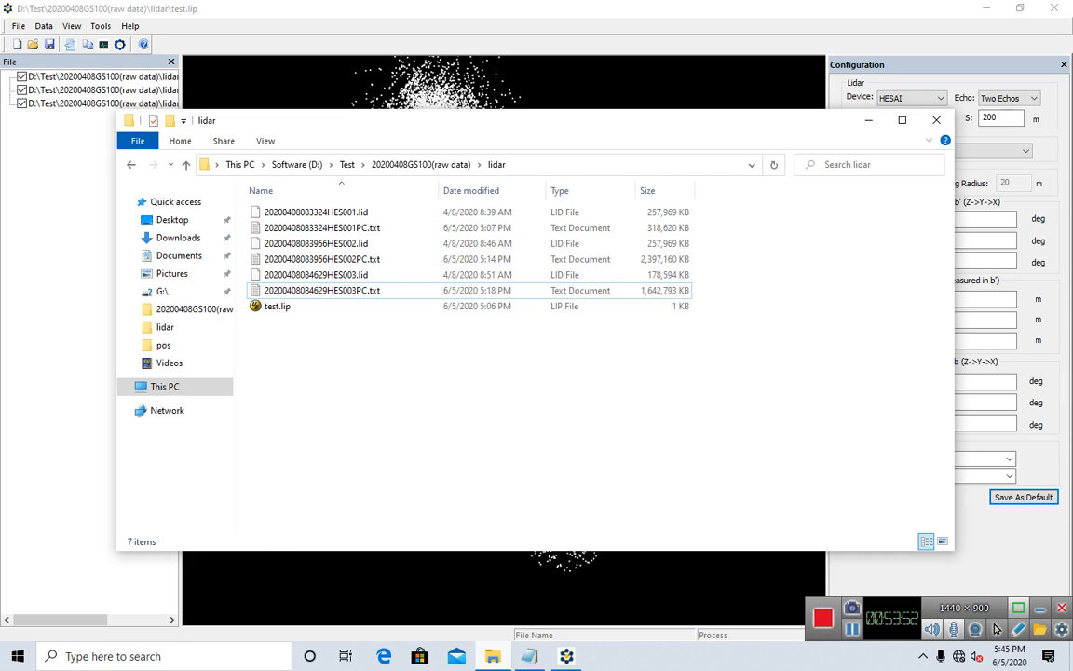
pyautogui.click(868, 120)
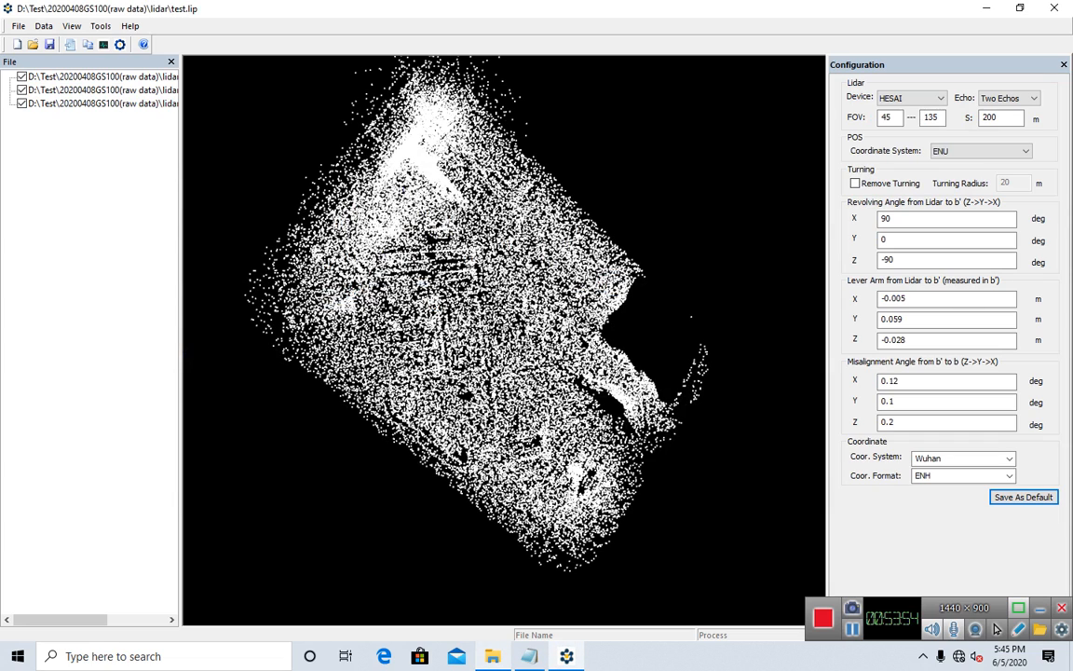
# Step: Output the calculated point clouds of the three checked lidar files as LAS files
pyautogui.click(44, 26)
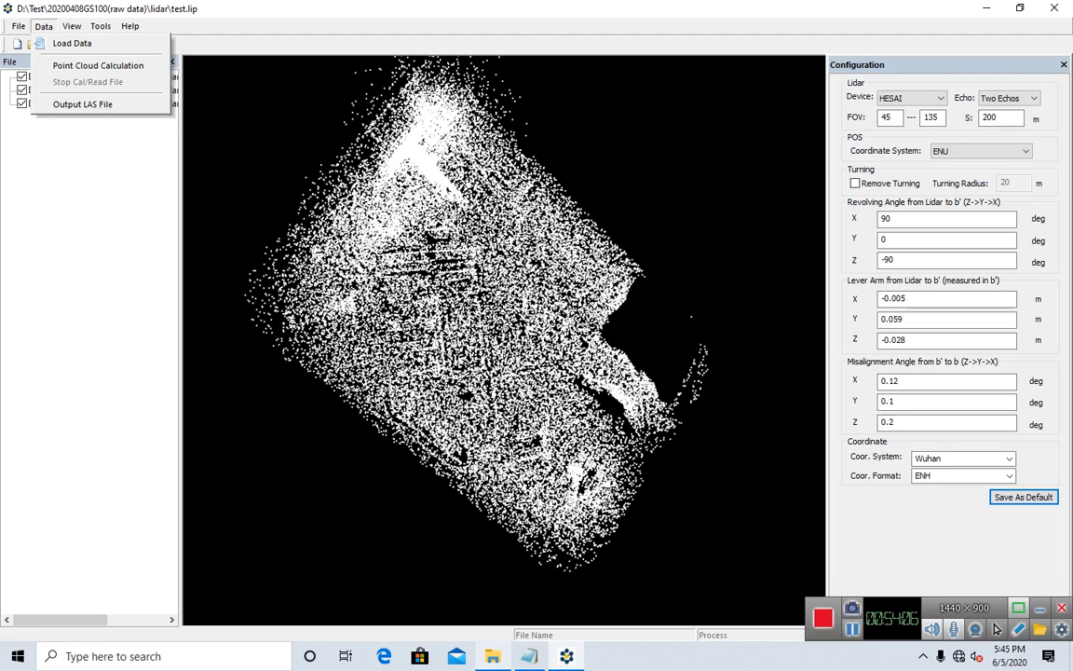
pyautogui.press('Return')
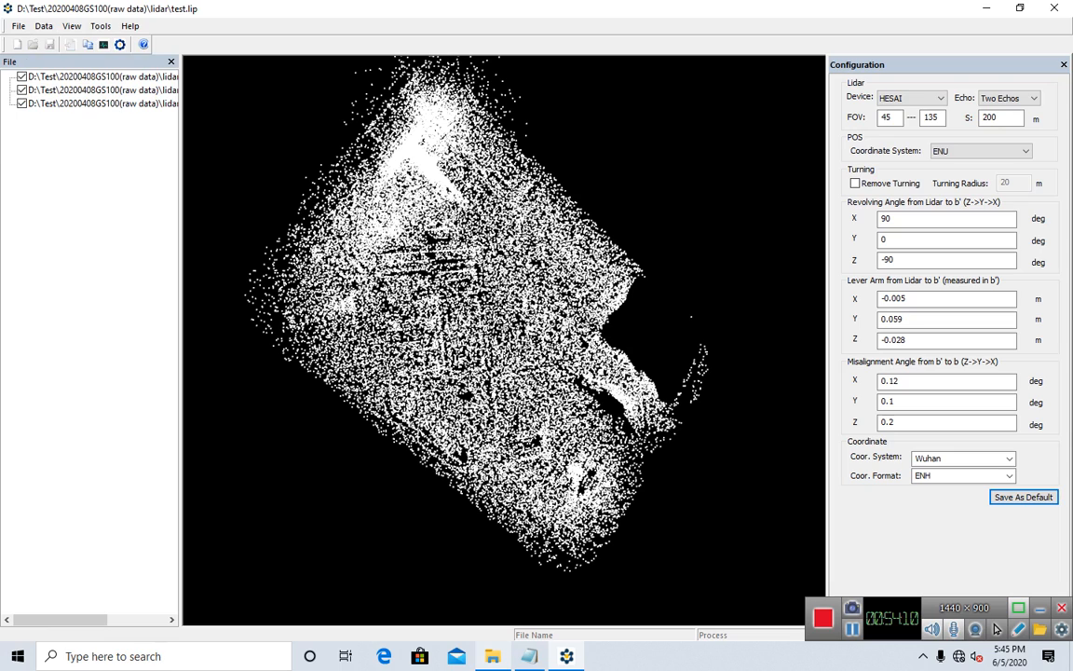
pyautogui.click(44, 26)
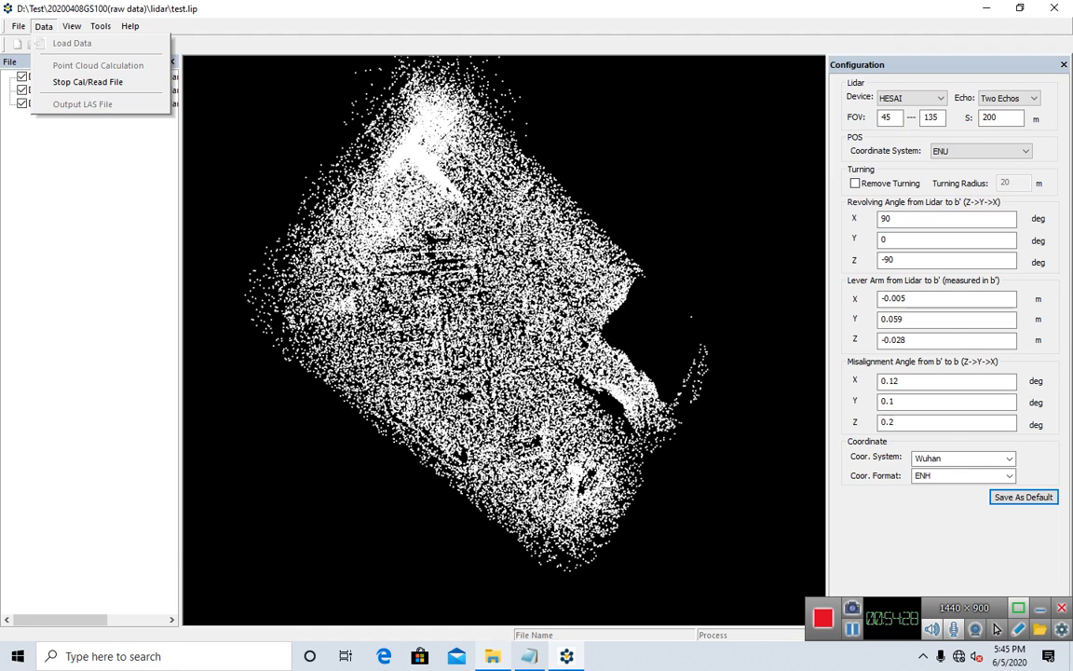
# Step: Switch to the lidar folder in File Explorer and check the first two PC.las files, refreshing the listing to follow their sizes
pyautogui.click(493, 656)
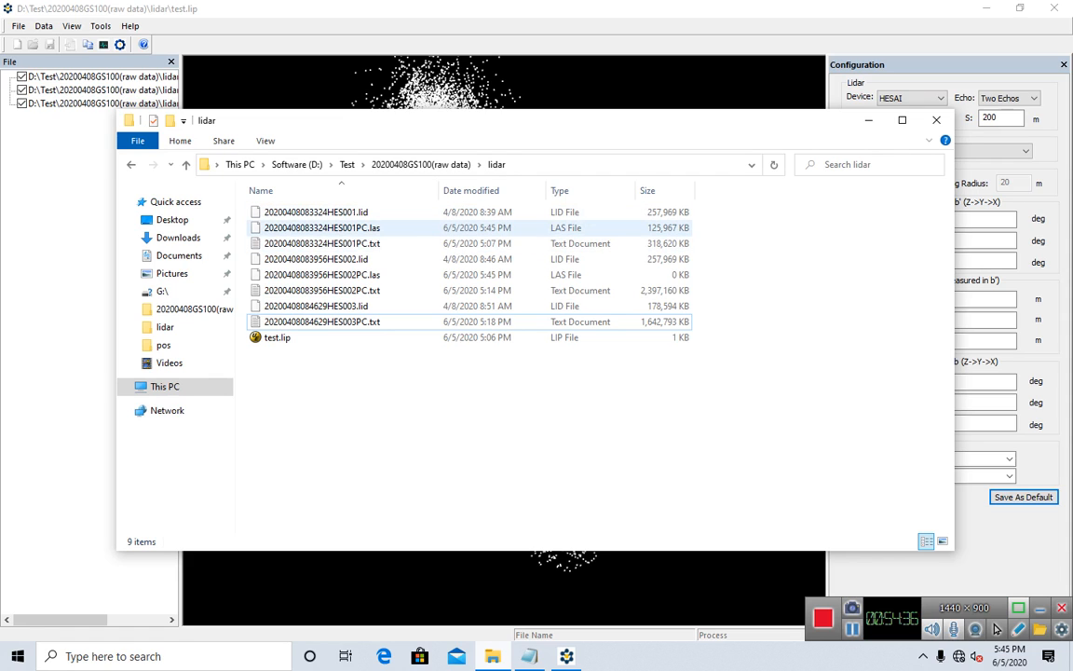
pyautogui.click(321, 227)
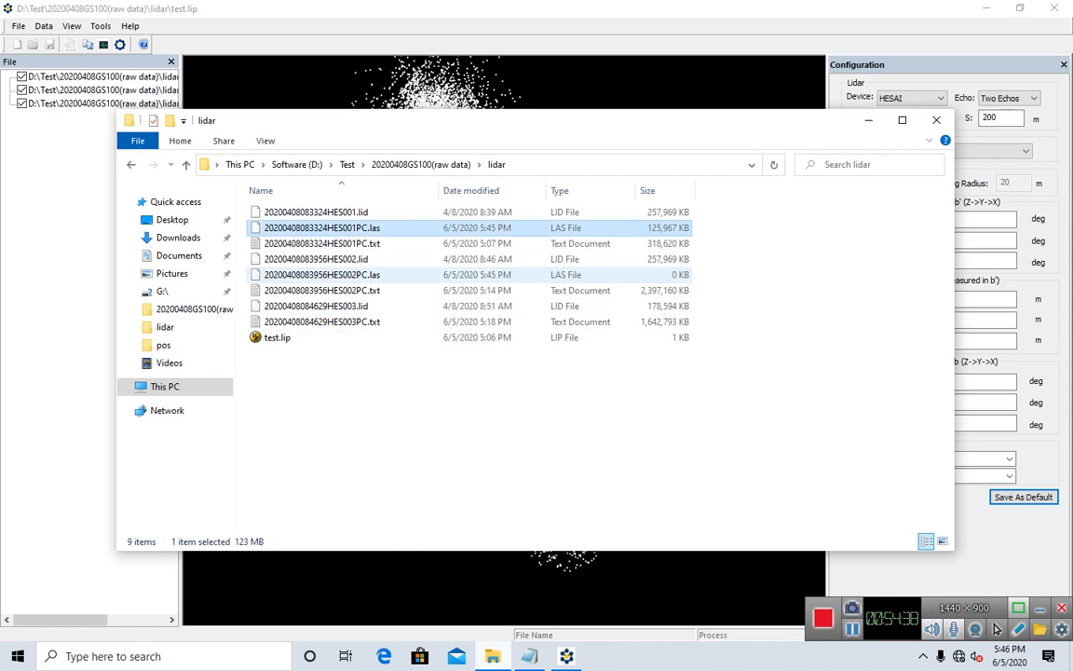
pyautogui.click(321, 275)
pyautogui.click(373, 401)
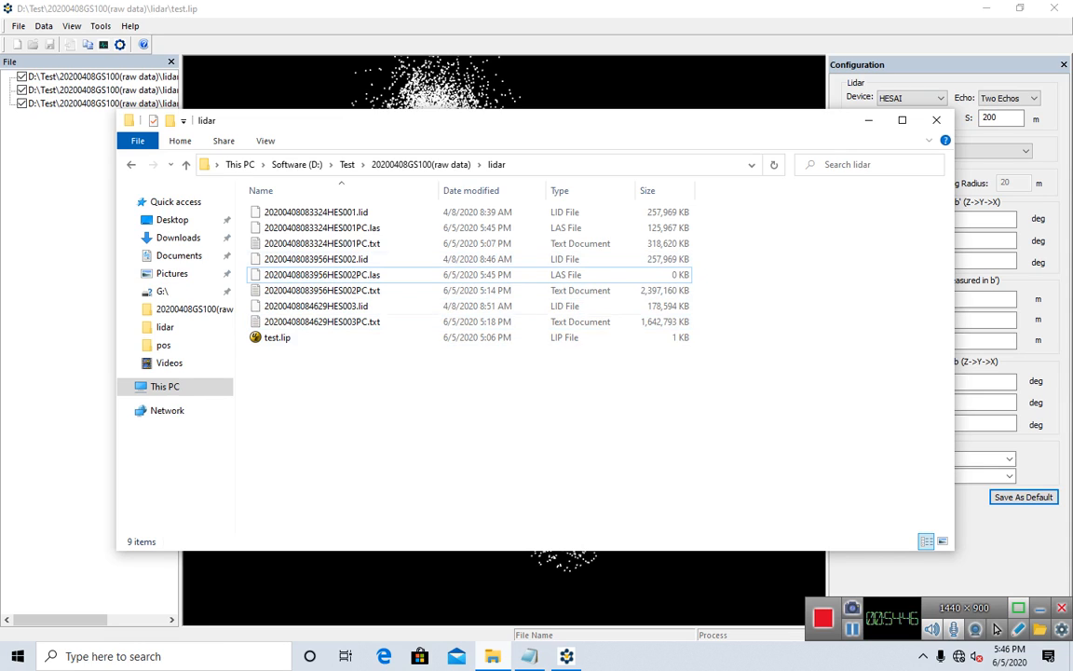
pyautogui.press('F5')
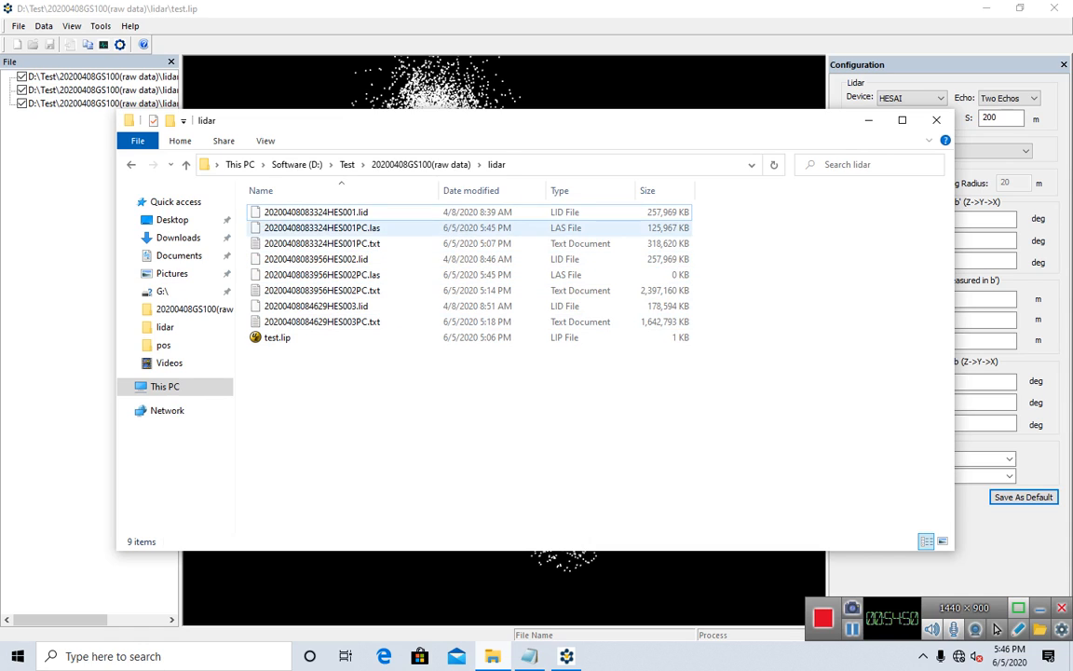
pyautogui.click(322, 229)
pyautogui.click(322, 275)
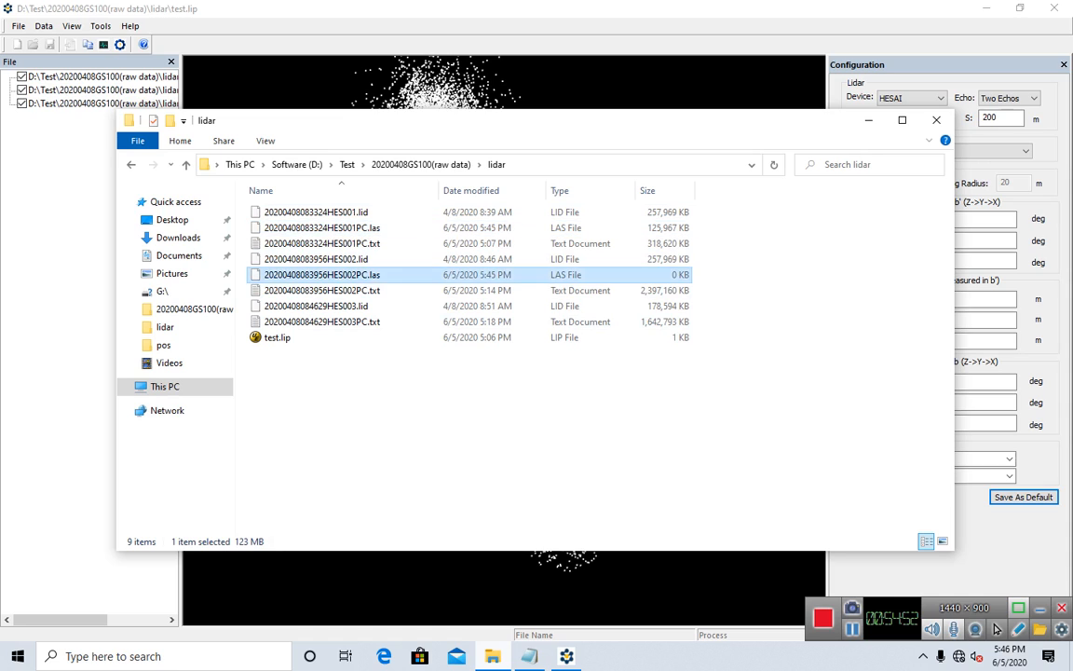
pyautogui.click(391, 410)
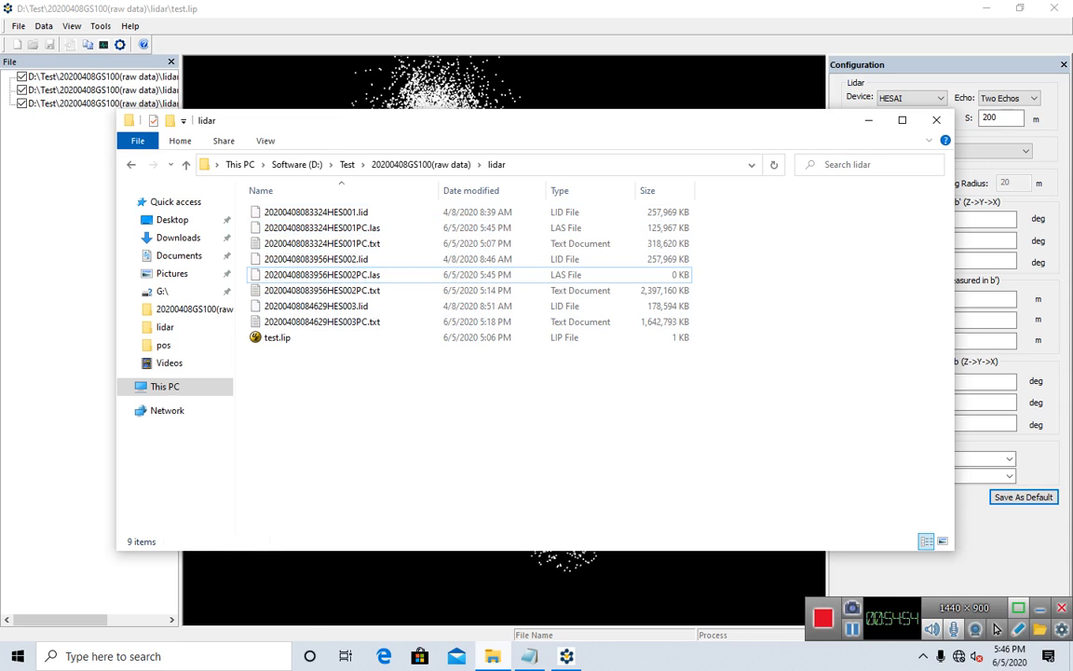
pyautogui.press('F5')
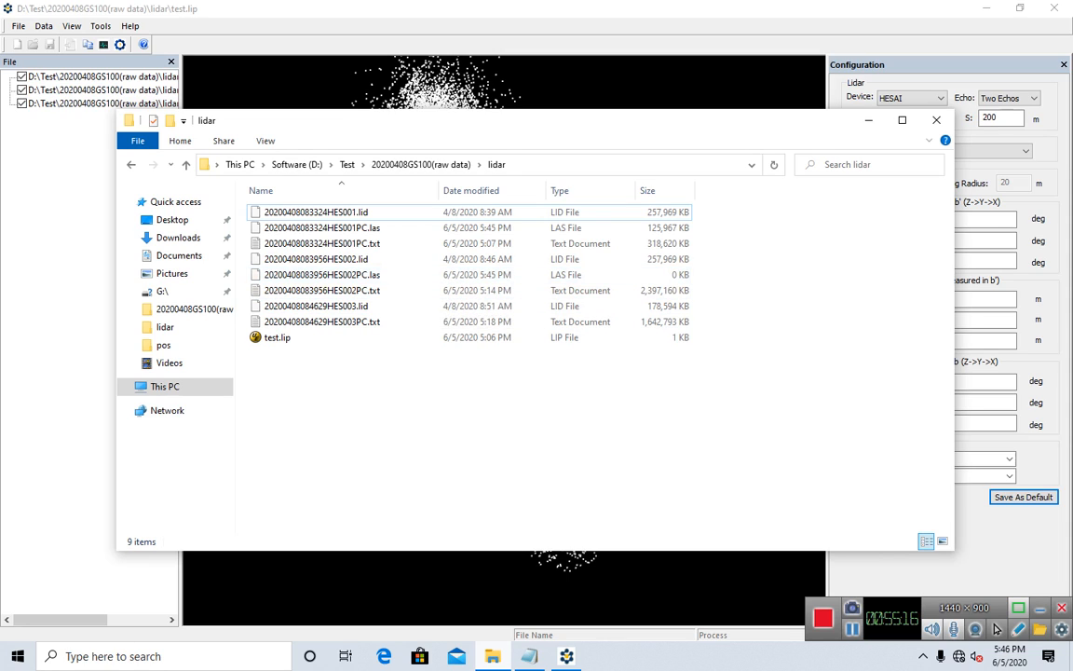
# Step: Switch back to gAirHawk and check whether the LAS output is still running, leaving the process uninterrupted
pyautogui.hotkey('alt', 'Tab')
pyautogui.click(44, 26)
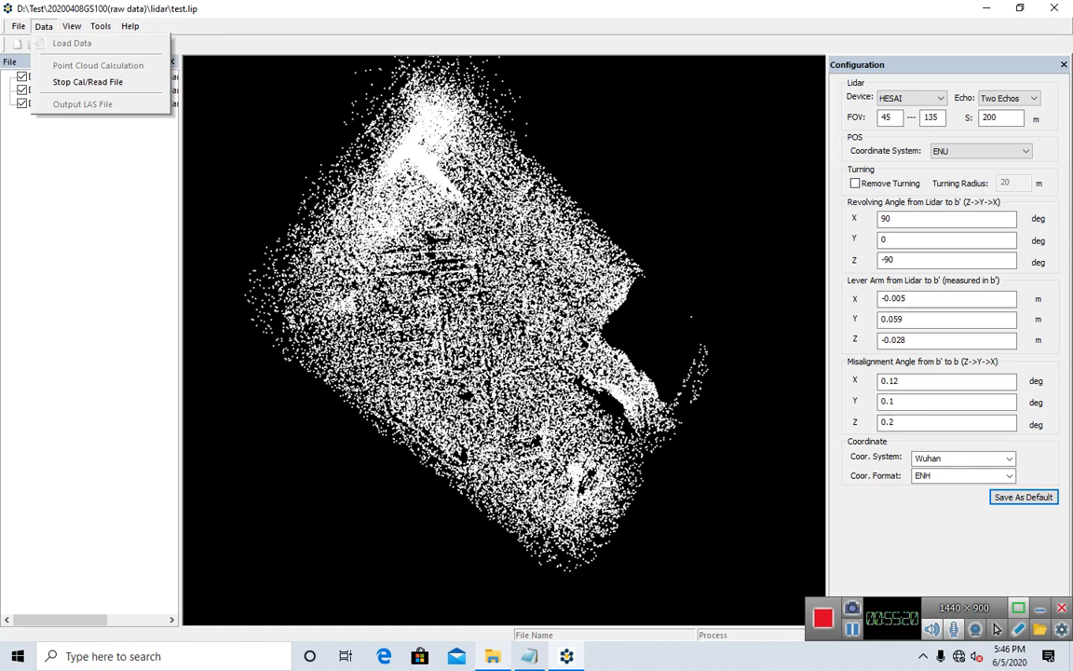
pyautogui.click(87, 82)
pyautogui.click(72, 27)
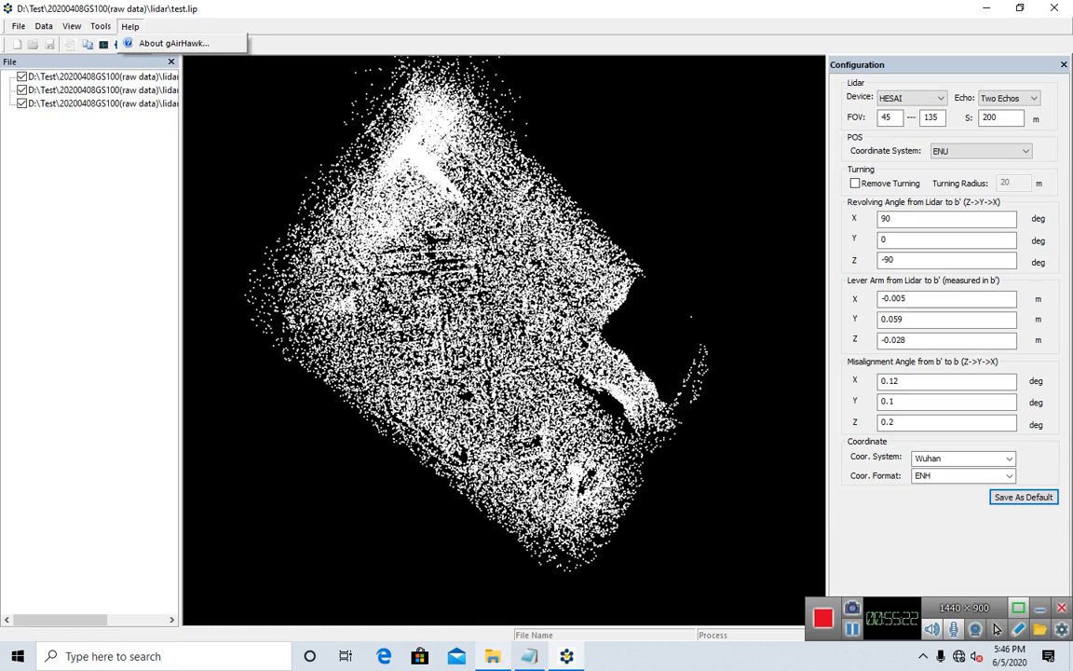
pyautogui.press('Escape')
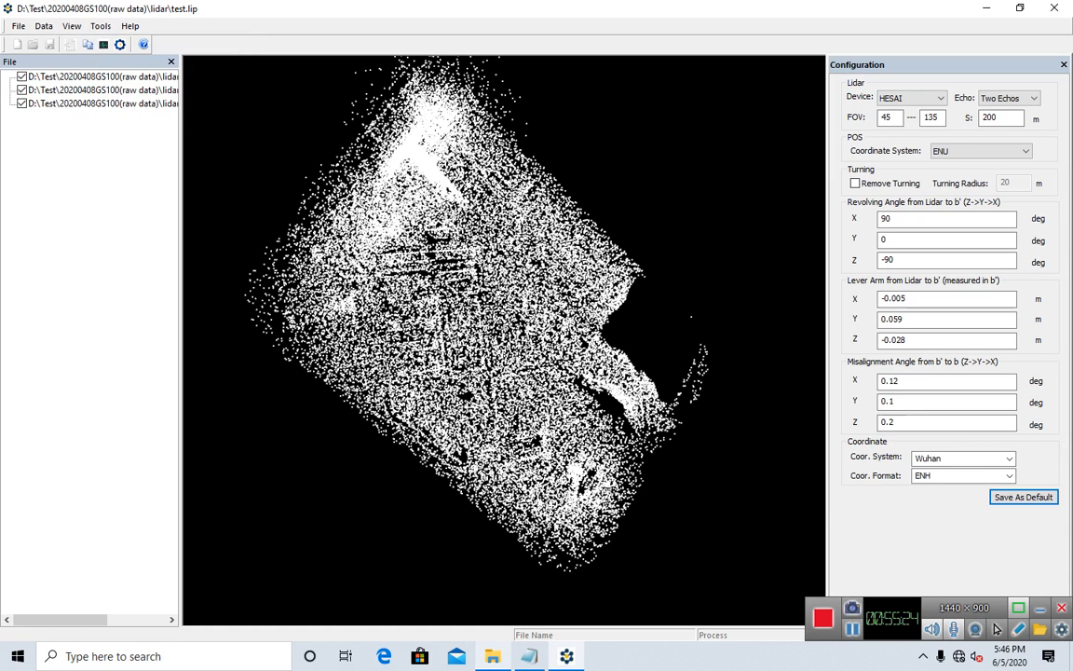
# Step: Return to the lidar folder in File Explorer and monitor the HES002PC.las and HES003PC.las files, refreshing the listing as they are written
pyautogui.click(493, 656)
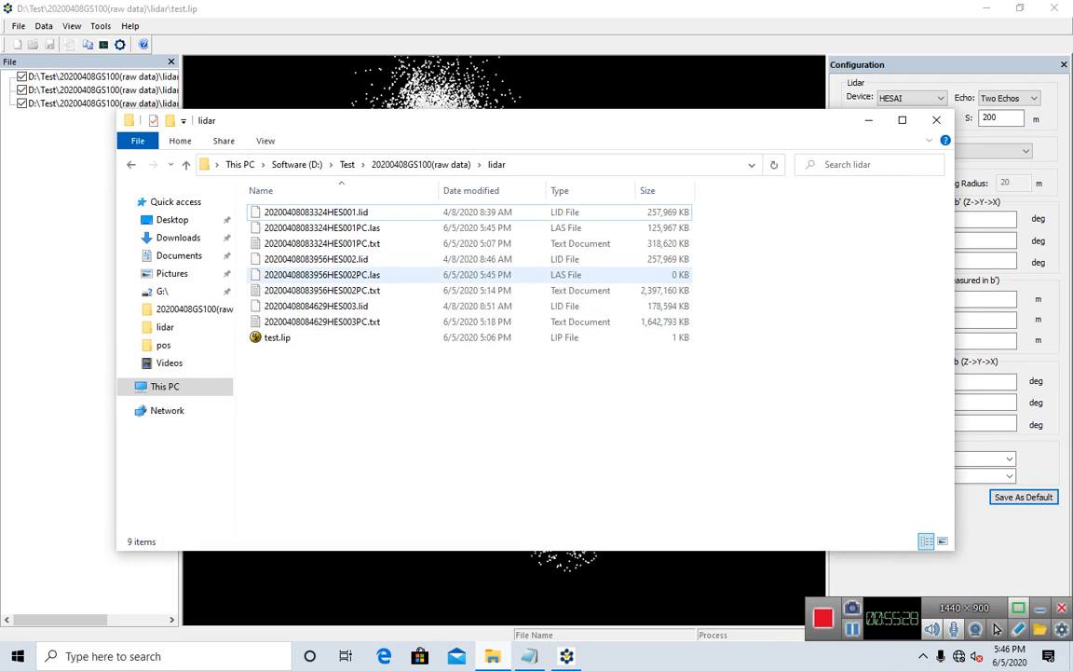
pyautogui.click(322, 275)
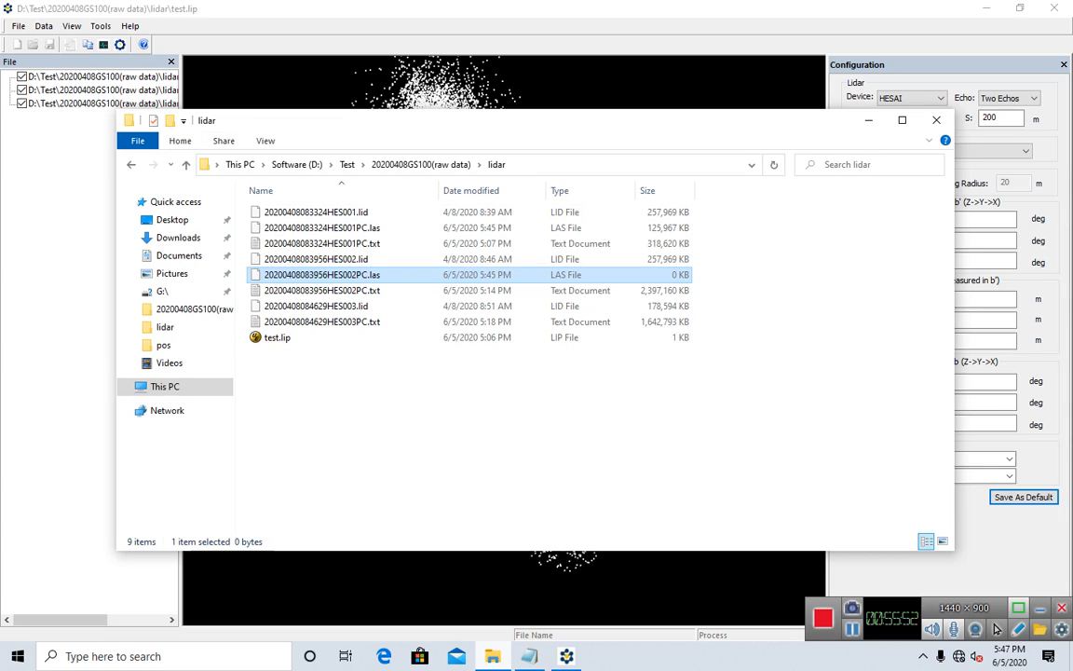
pyautogui.click(559, 429)
pyautogui.press('F5')
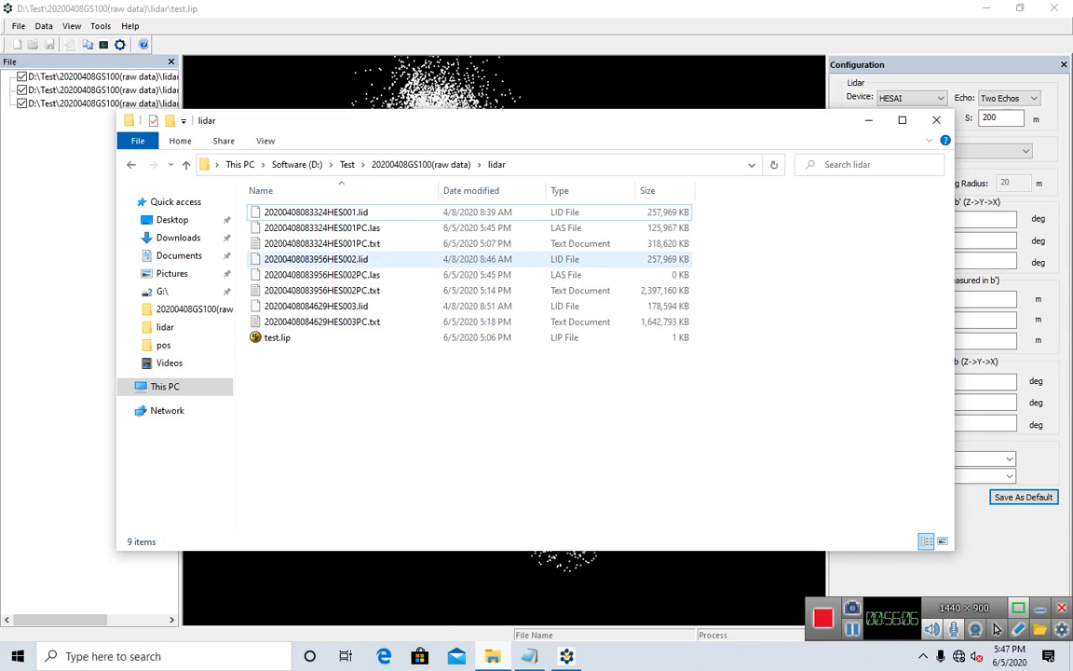
pyautogui.click(403, 275)
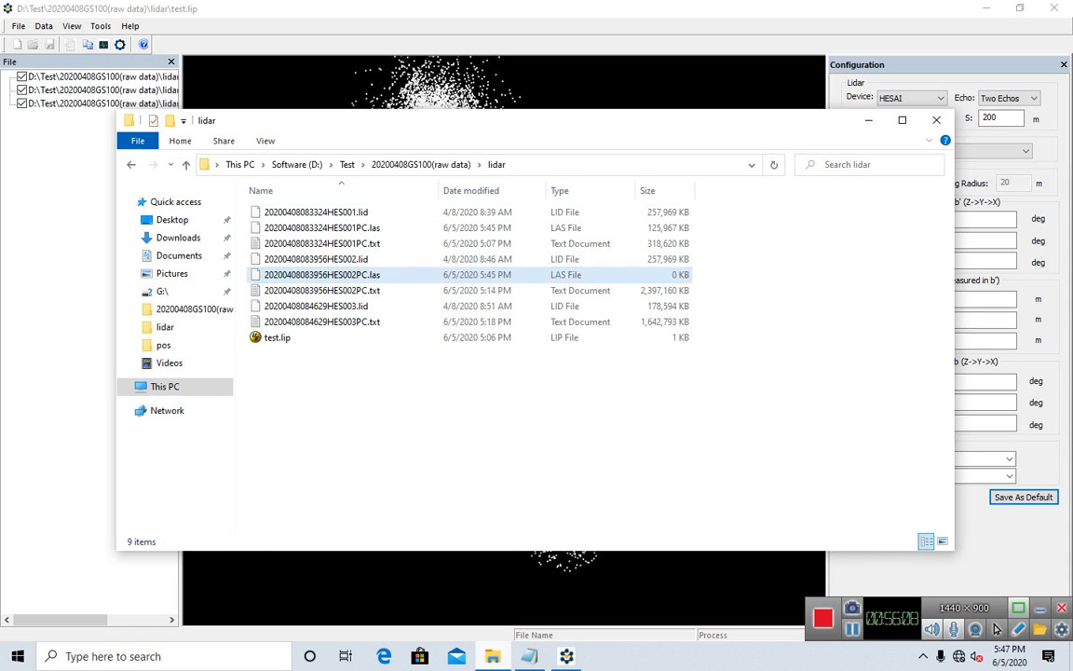
pyautogui.click(437, 401)
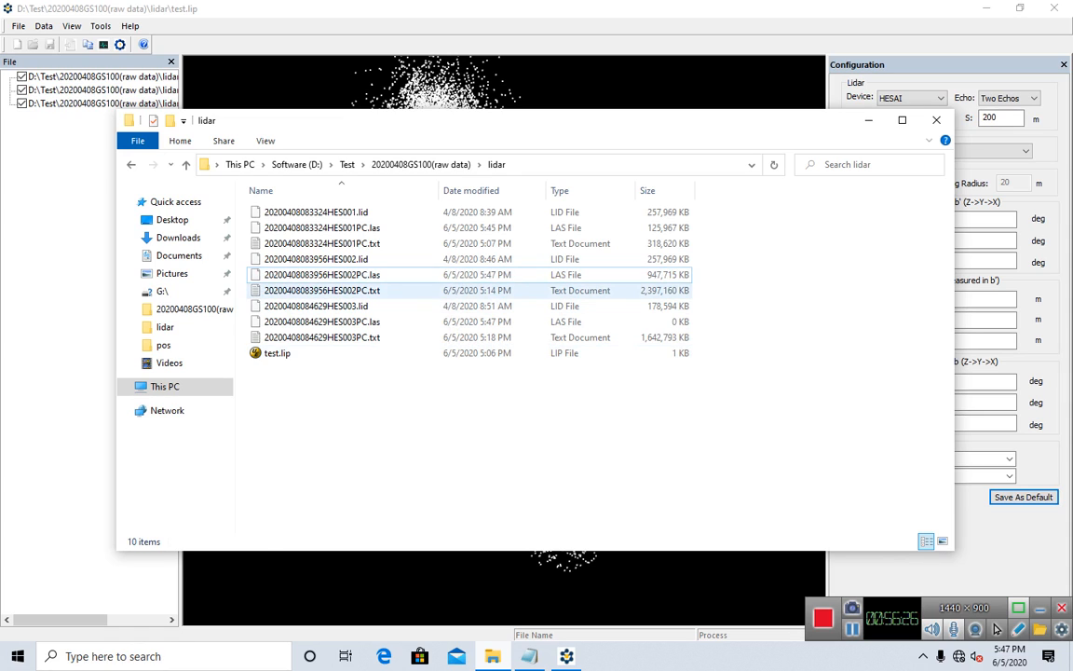
pyautogui.click(322, 291)
pyautogui.click(322, 275)
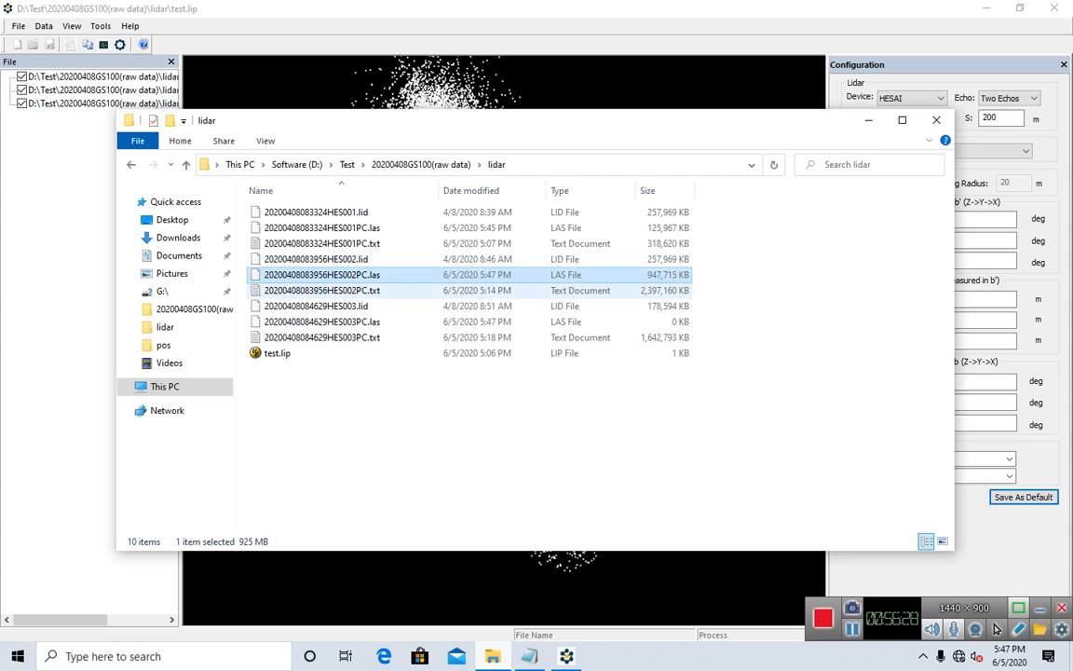
pyautogui.click(419, 410)
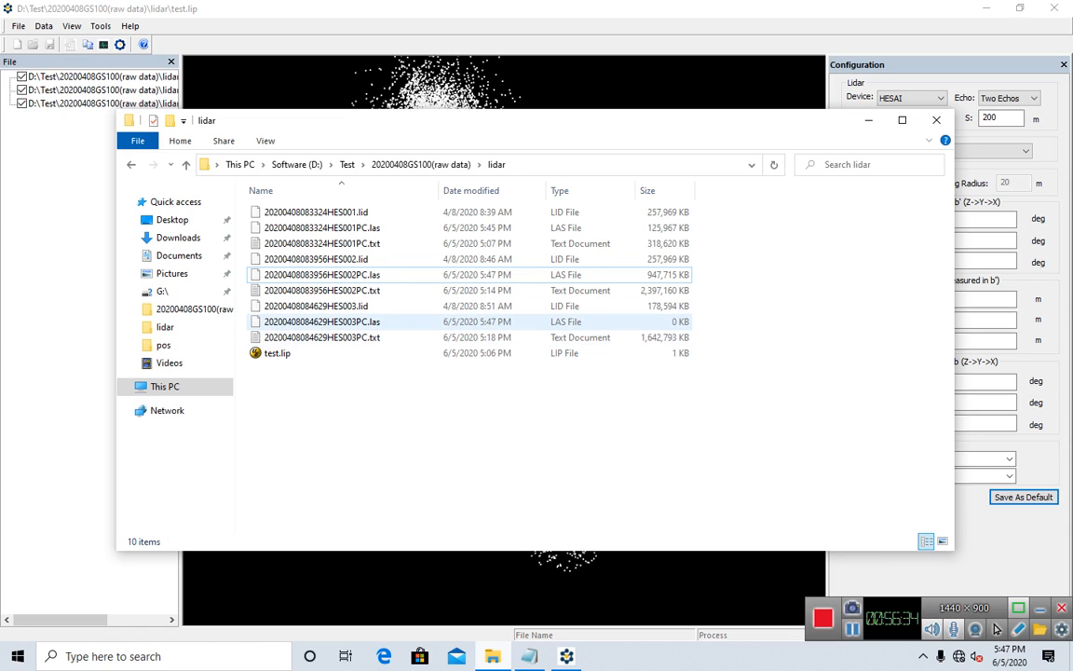
pyautogui.click(373, 322)
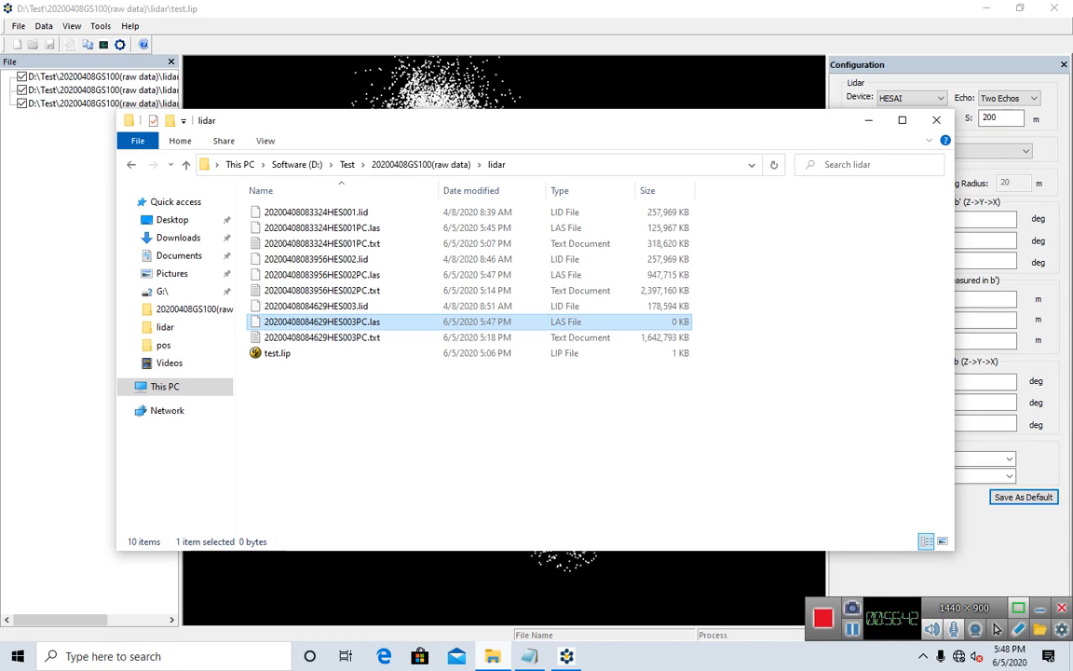
# Step: Keep checking the HES001PC.las, HES002PC.las and HES003PC.las files in the lidar folder while the LAS output runs
pyautogui.click(456, 419)
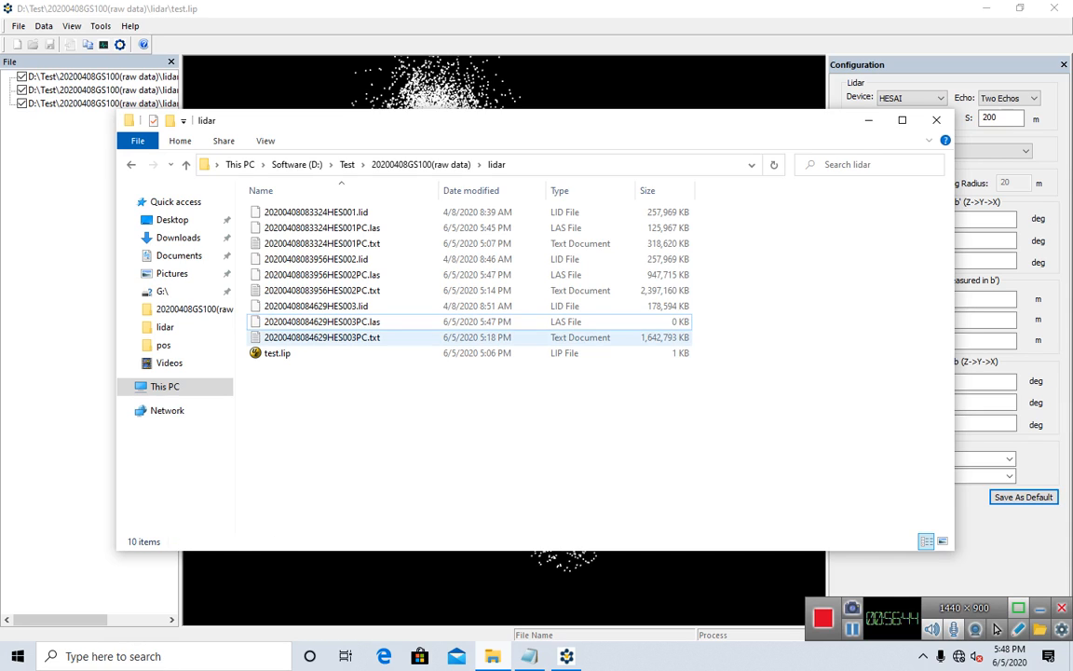
pyautogui.click(321, 321)
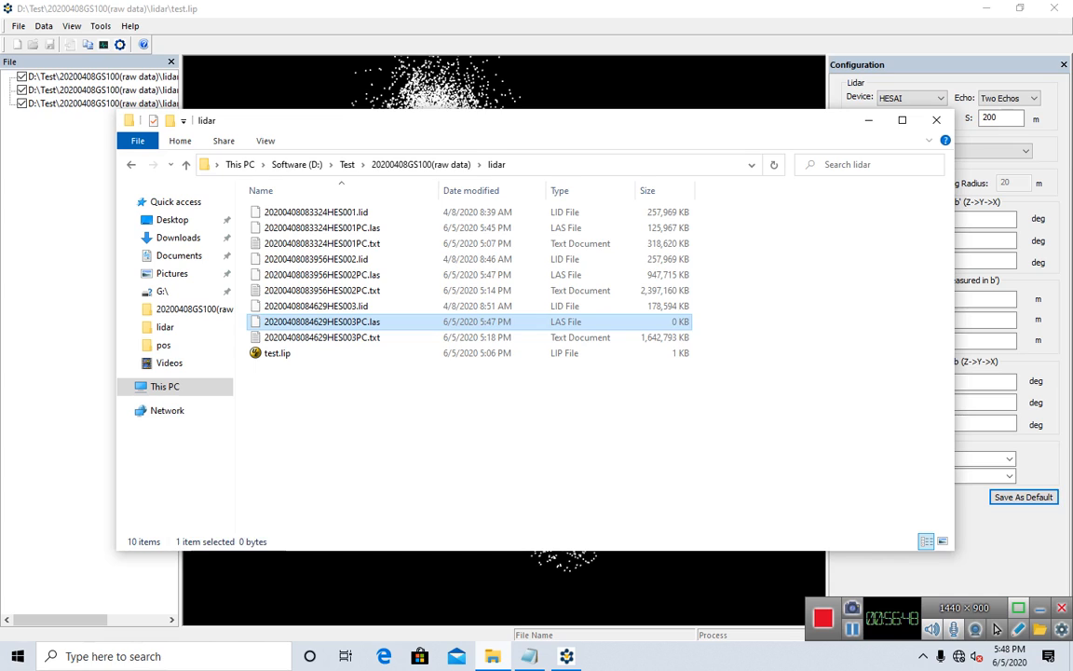
pyautogui.click(456, 419)
pyautogui.click(322, 227)
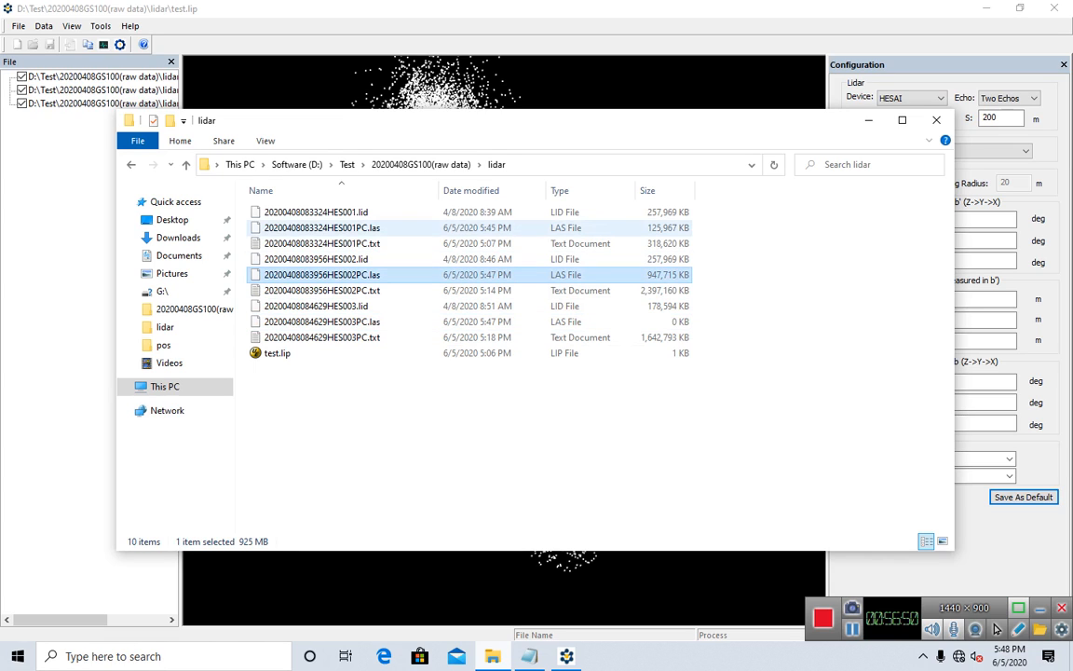
pyautogui.click(321, 275)
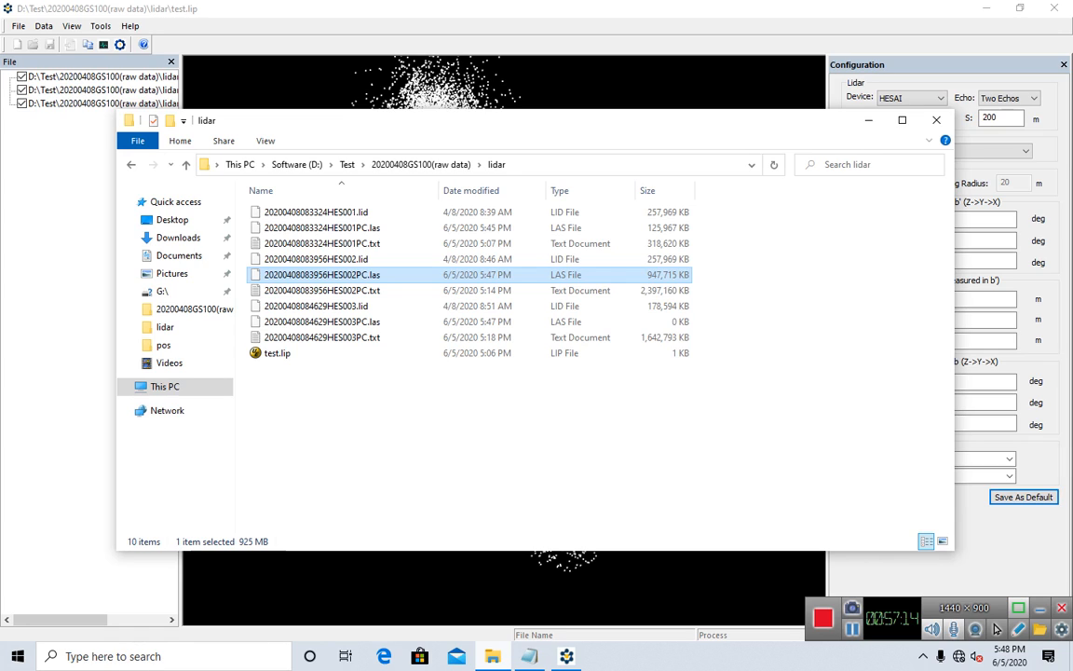
pyautogui.click(323, 321)
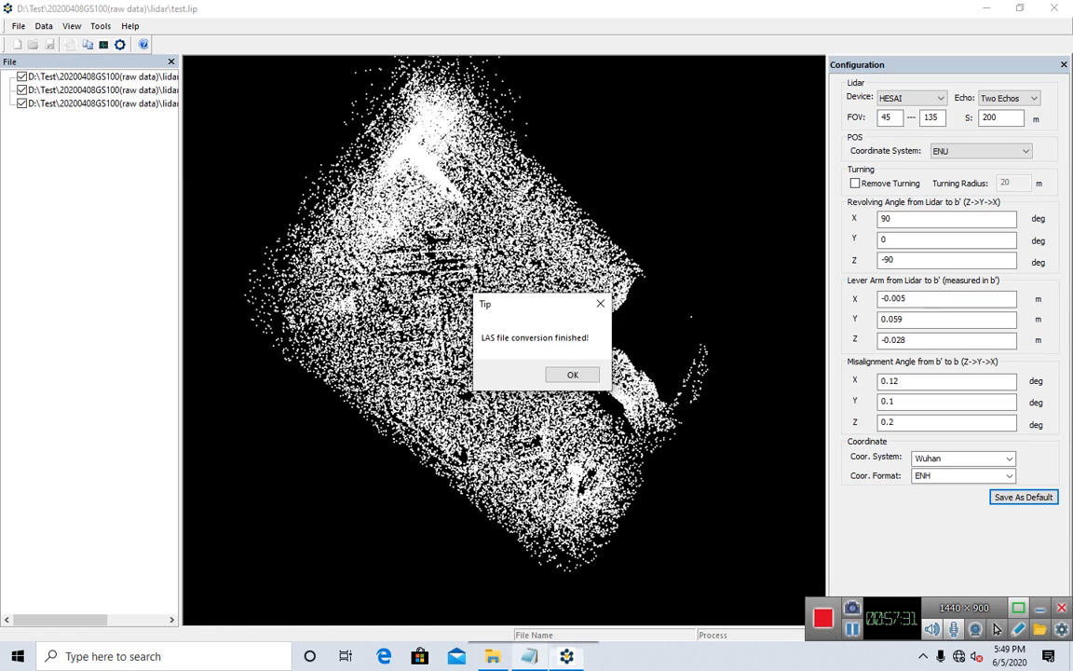
# Step: Dismiss the LAS conversion message in gAirHawk and switch to the lidar folder in File Explorer
pyautogui.moveTo(532, 304); pyautogui.dragTo(542, 279)
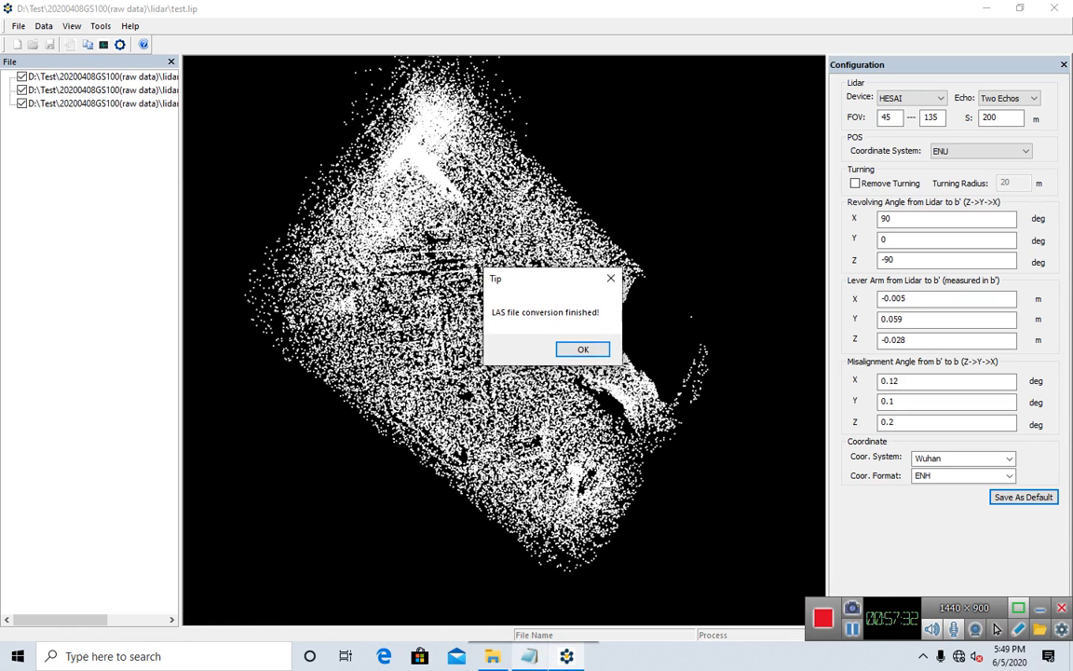
pyautogui.press('Return')
pyautogui.click(492, 656)
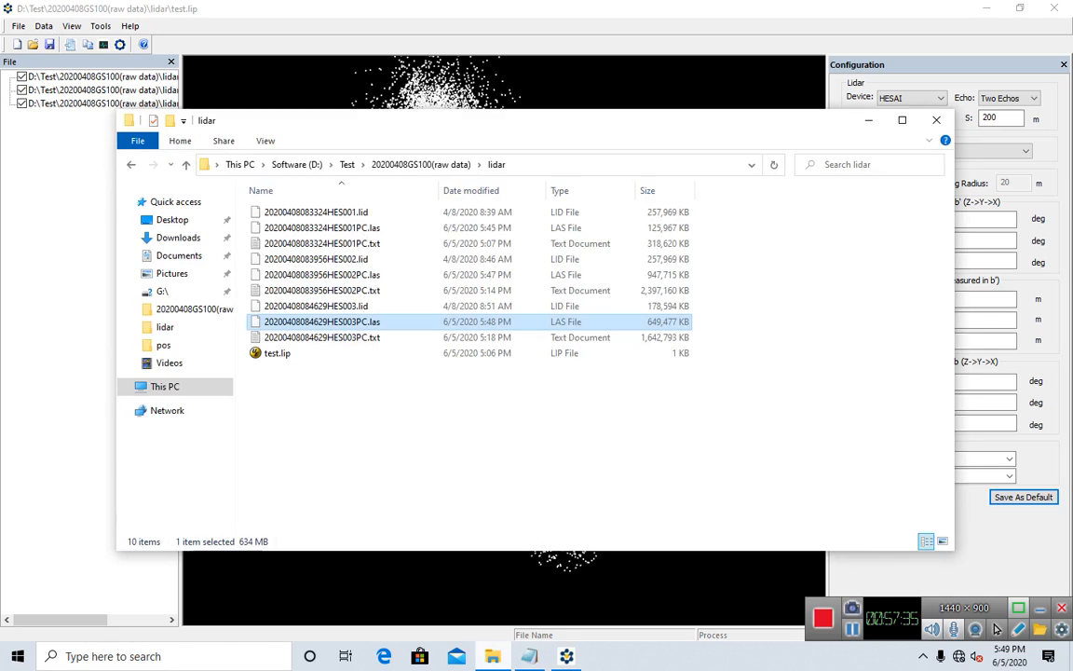
# Step: Examine the sizes of the three output PC.las files in the lidar folder
pyautogui.click(493, 419)
pyautogui.click(322, 322)
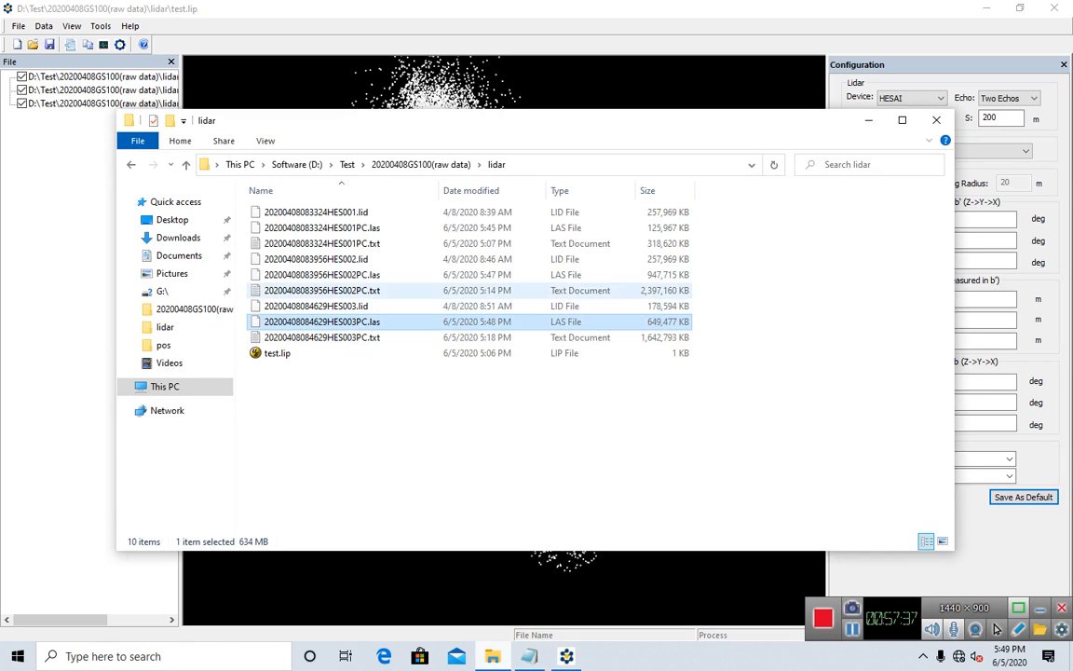
pyautogui.click(322, 274)
pyautogui.click(322, 229)
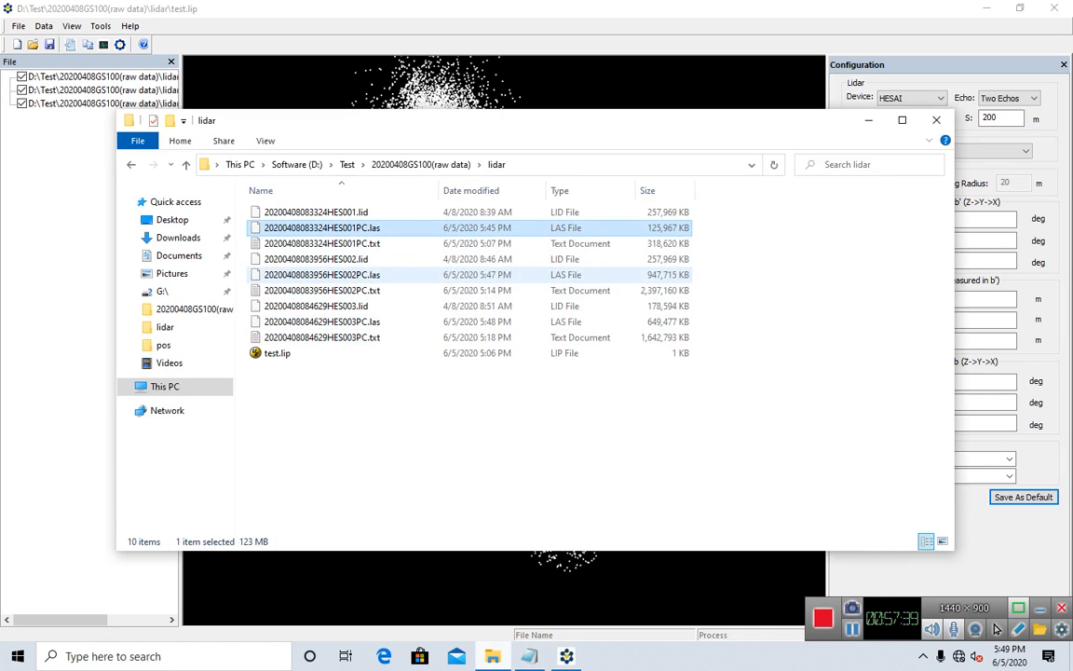
pyautogui.click(322, 275)
pyautogui.click(321, 321)
pyautogui.click(521, 424)
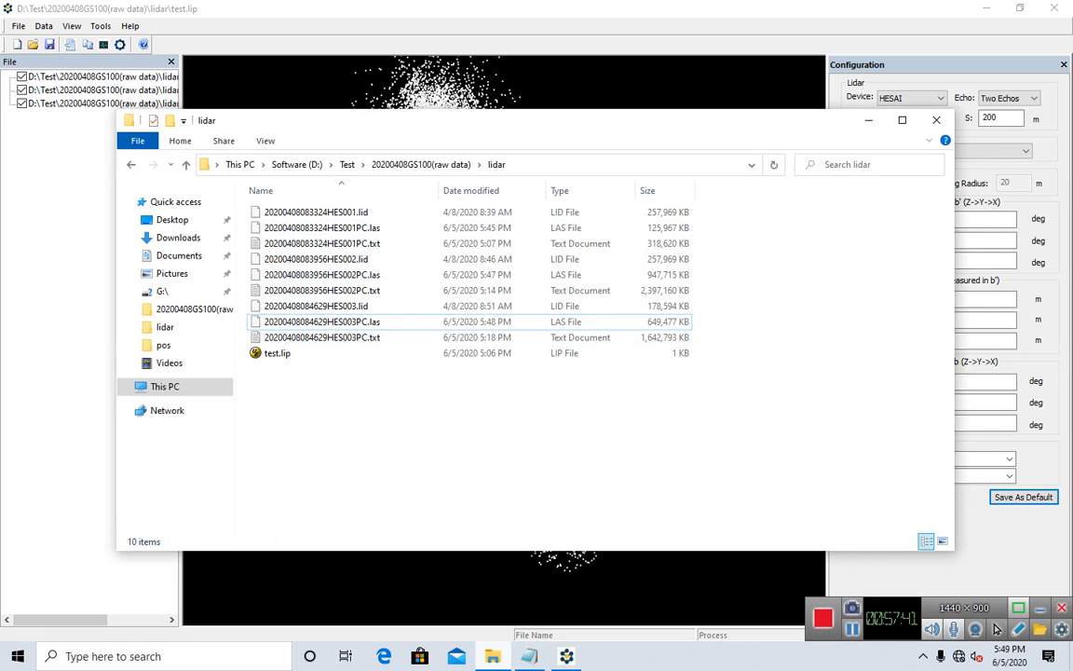
# Step: Return to gAirHawk and close it, then reposition the lidar folder window on the desktop
pyautogui.click(868, 120)
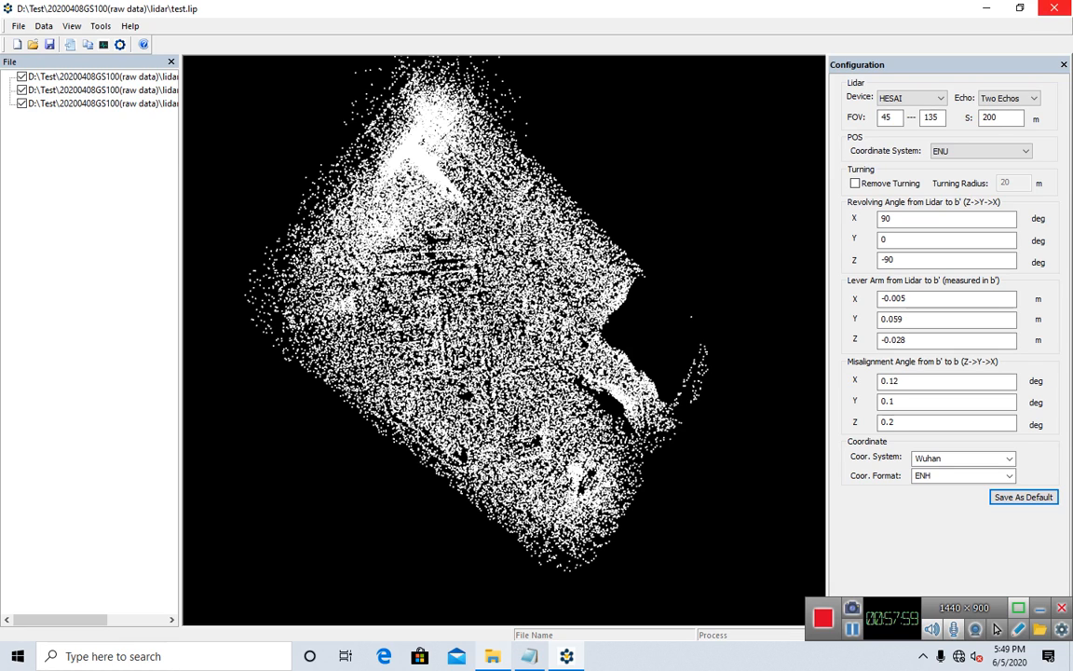
pyautogui.click(1054, 8)
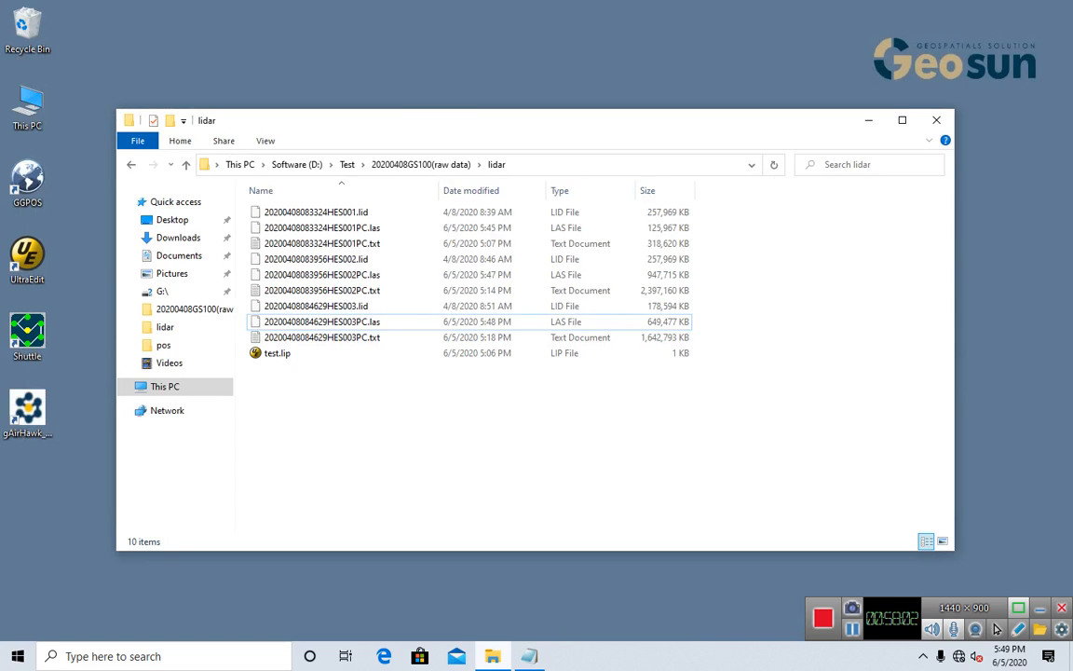
pyautogui.moveTo(590, 120); pyautogui.dragTo(647, 98)
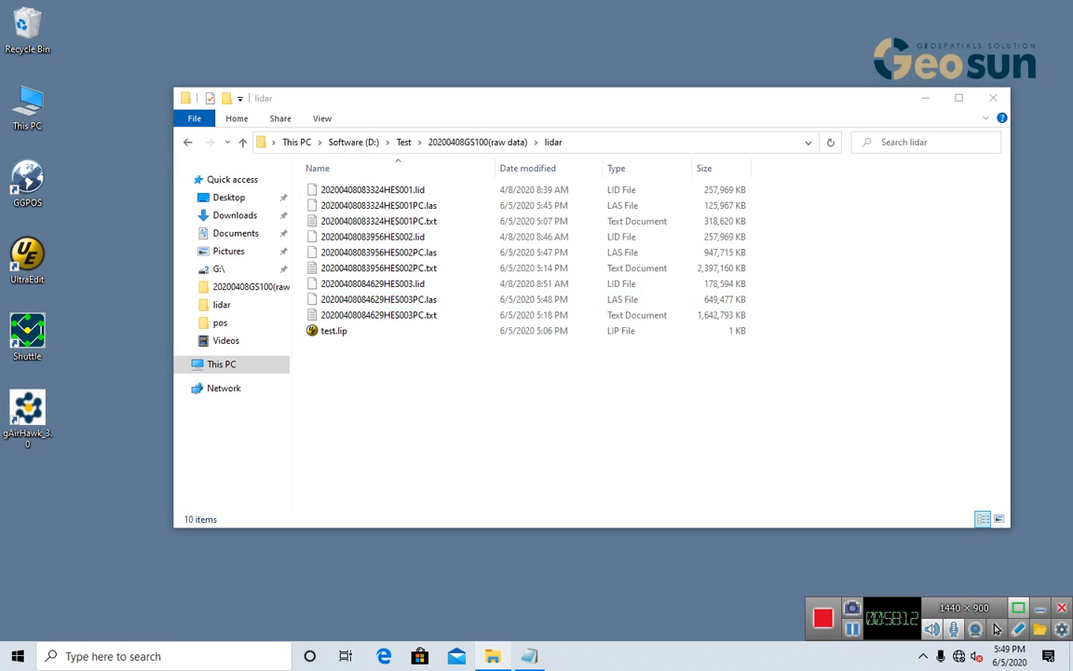
# Step: Relaunch gAirHawk and open the project test.lip from the lidar folder of 20200408GS100(raw data)
pyautogui.click(28, 414)
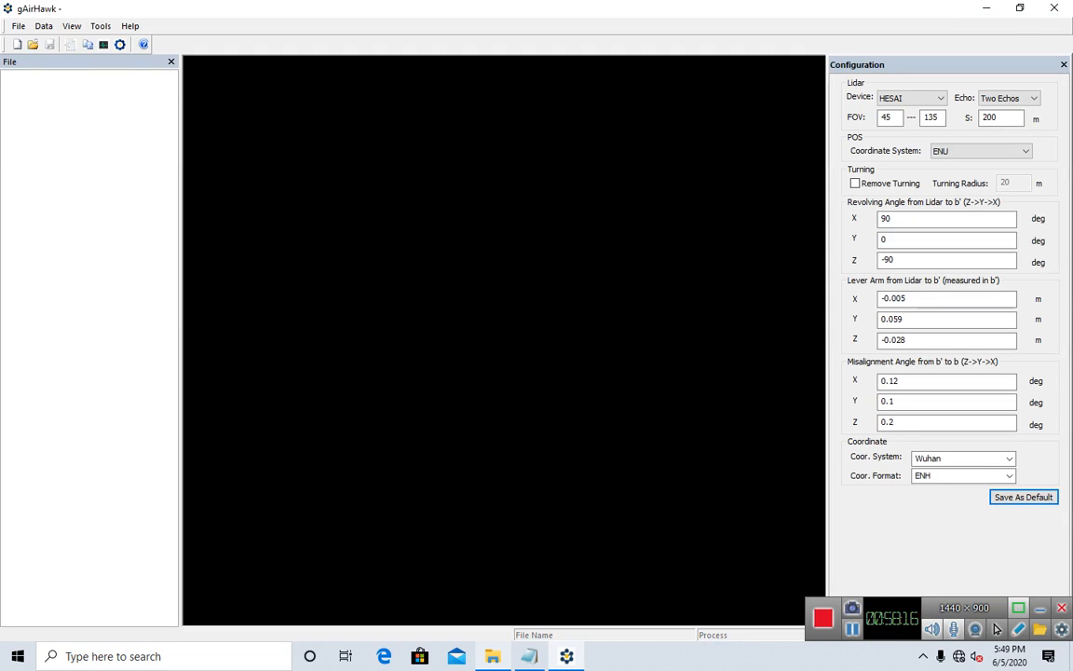
pyautogui.click(33, 44)
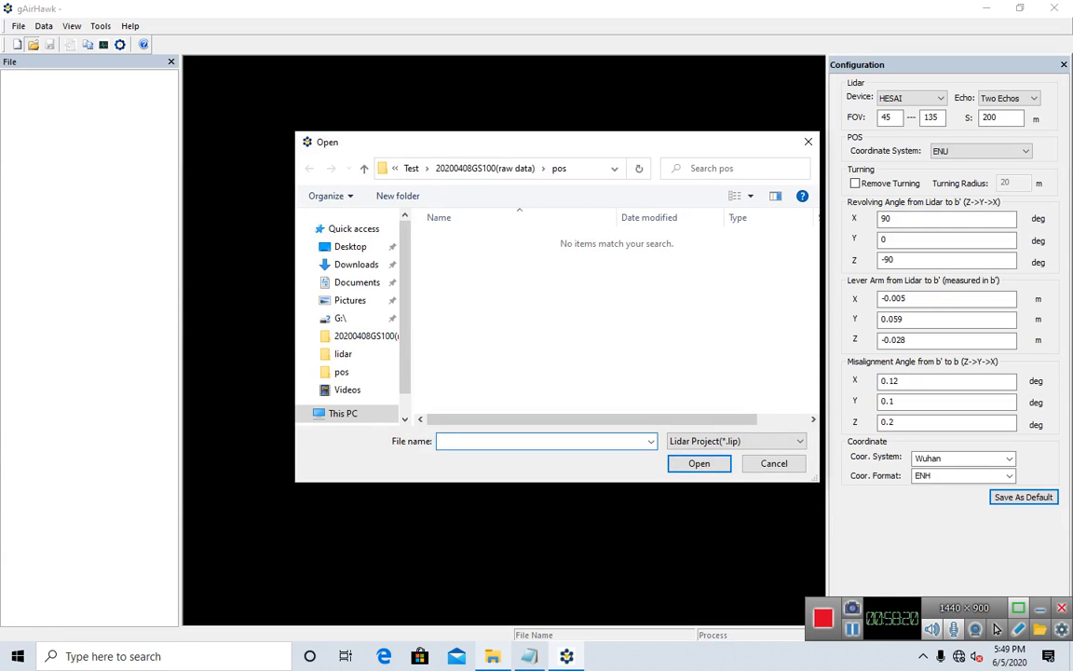
pyautogui.click(484, 168)
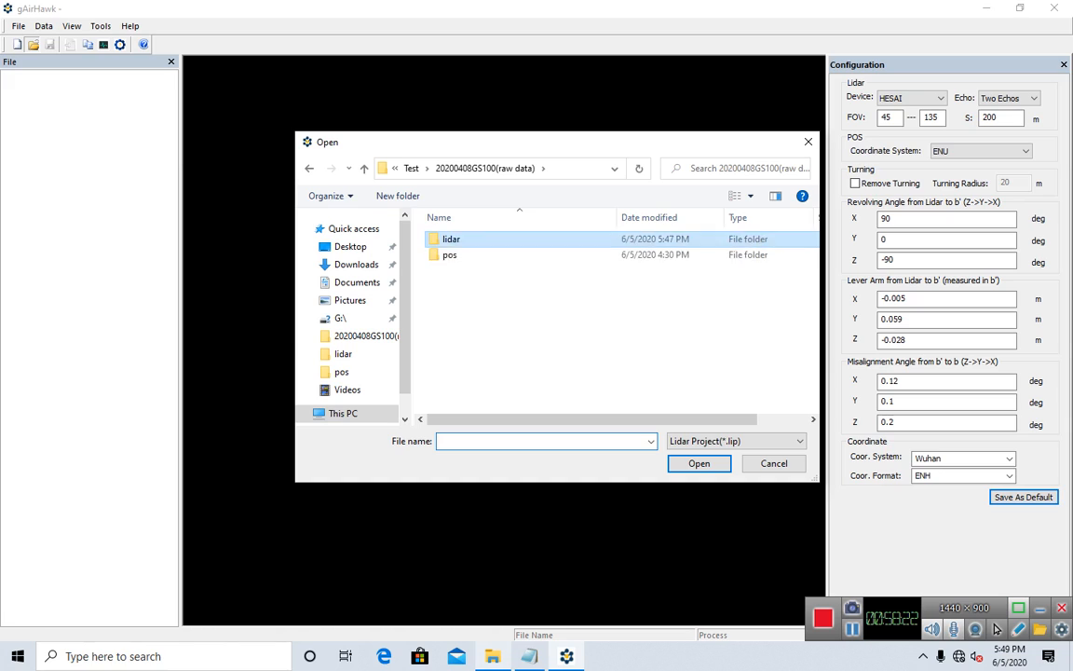
pyautogui.doubleClick(452, 240)
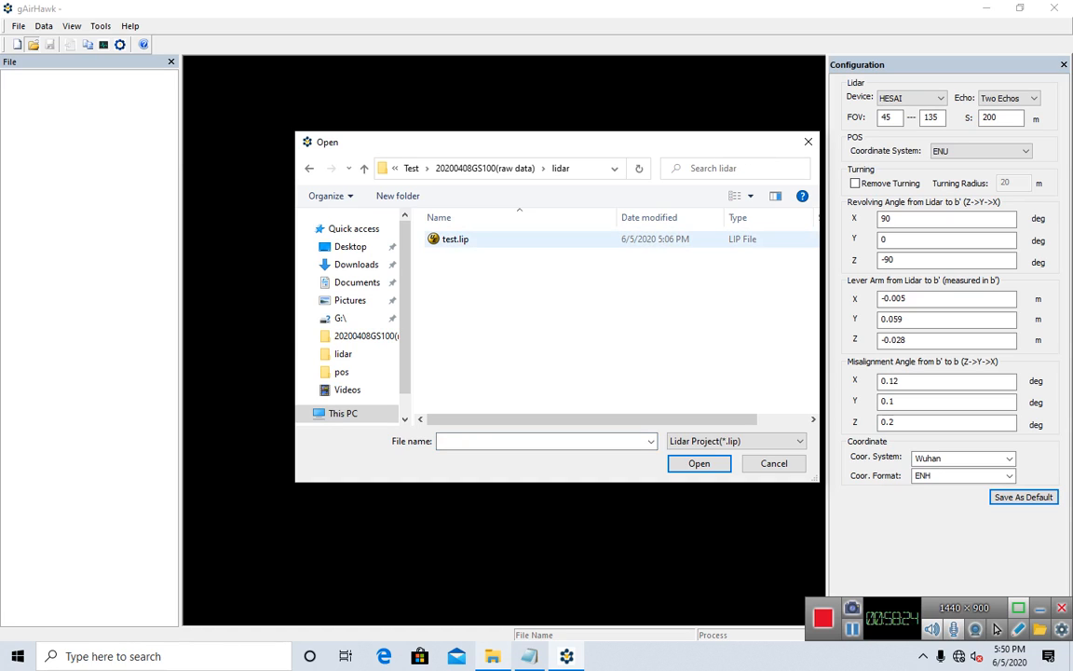
pyautogui.click(454, 239)
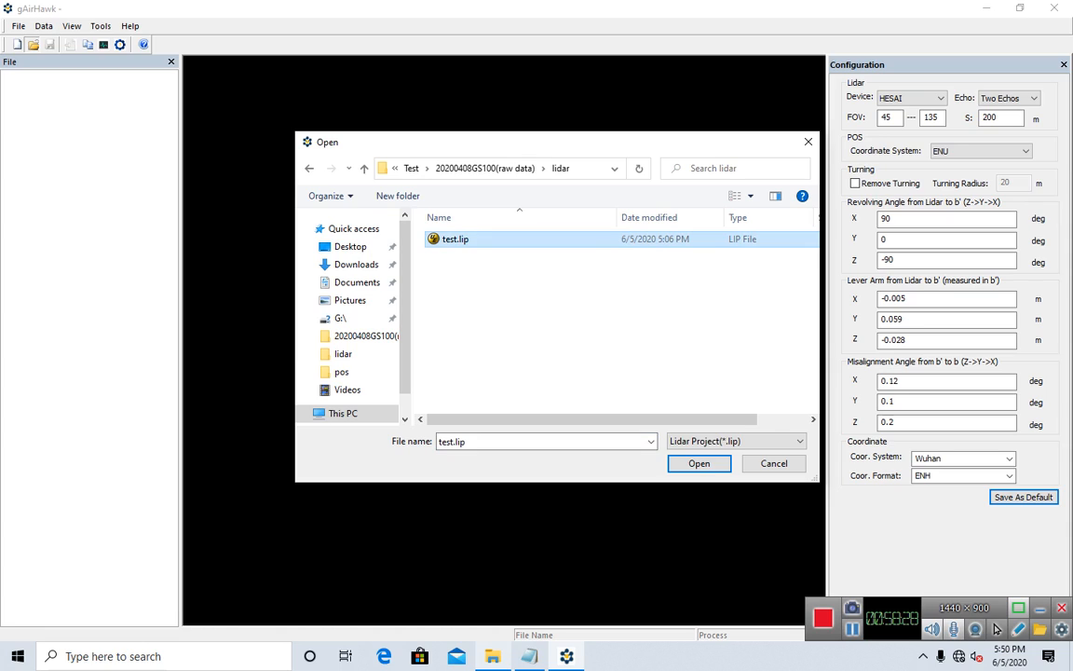
pyautogui.click(699, 464)
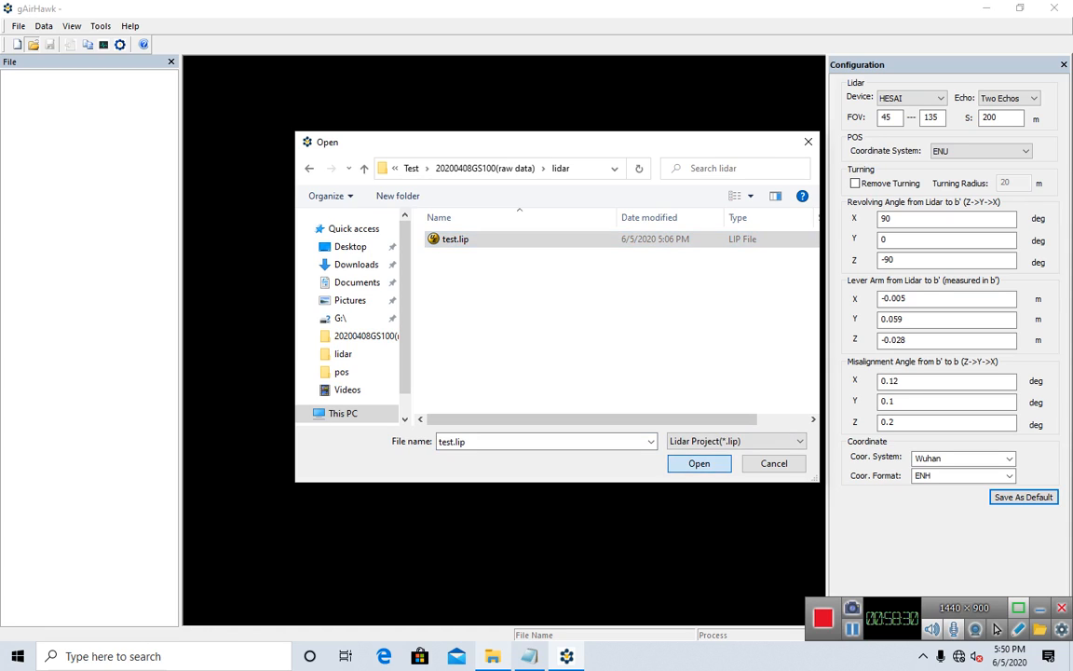